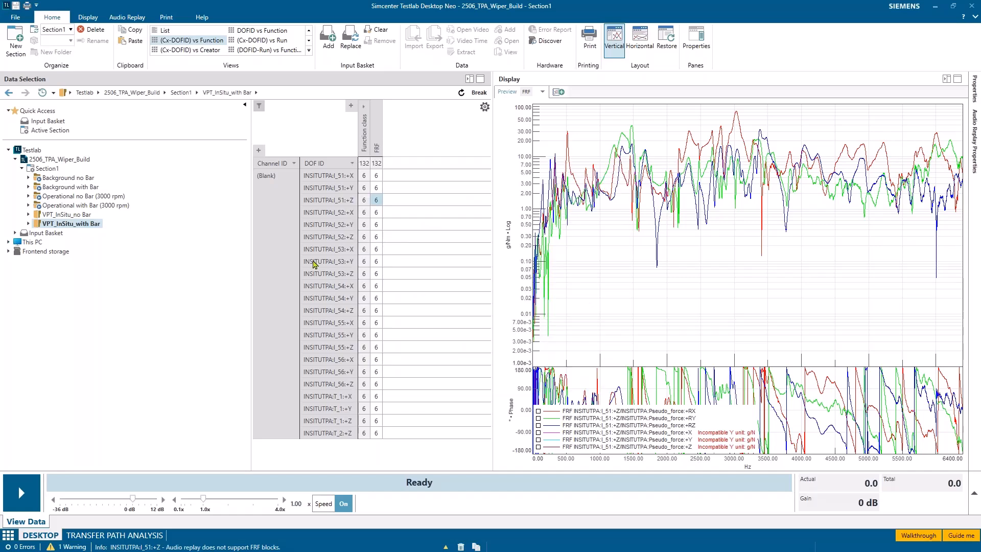
Browse both VPT_InSitu runs and preview the I_52:+Y, I_53:+Z and I_56:+Z spectra of Operational with Bar (3000 rpm).
{"action": "left_click", "coordinate": [62, 215]}
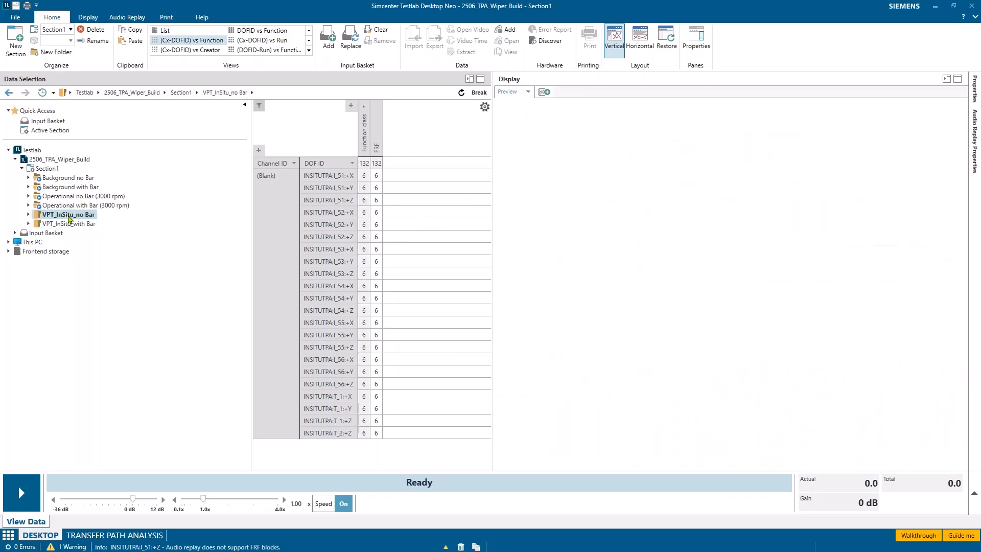
{"action": "left_click", "coordinate": [88, 225]}
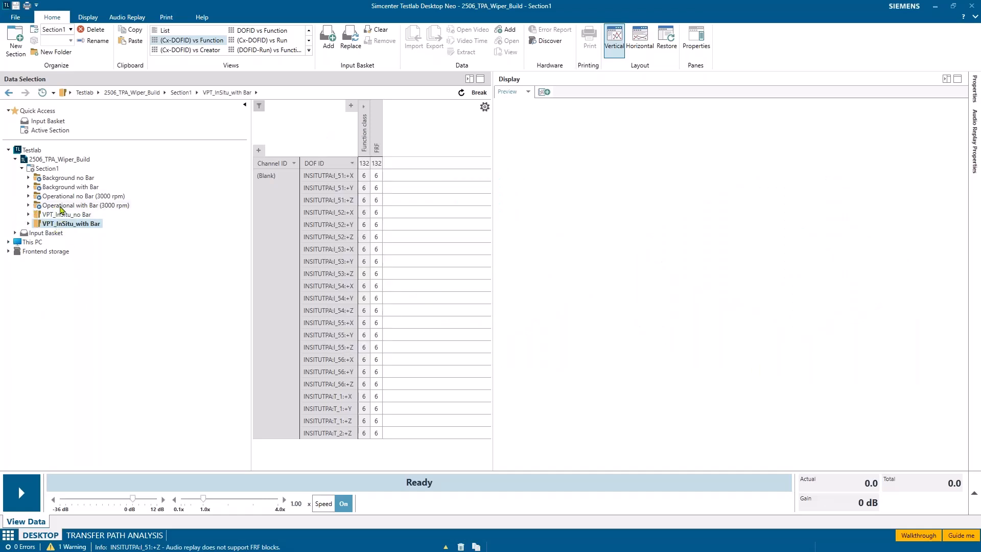
{"action": "left_click", "coordinate": [69, 206]}
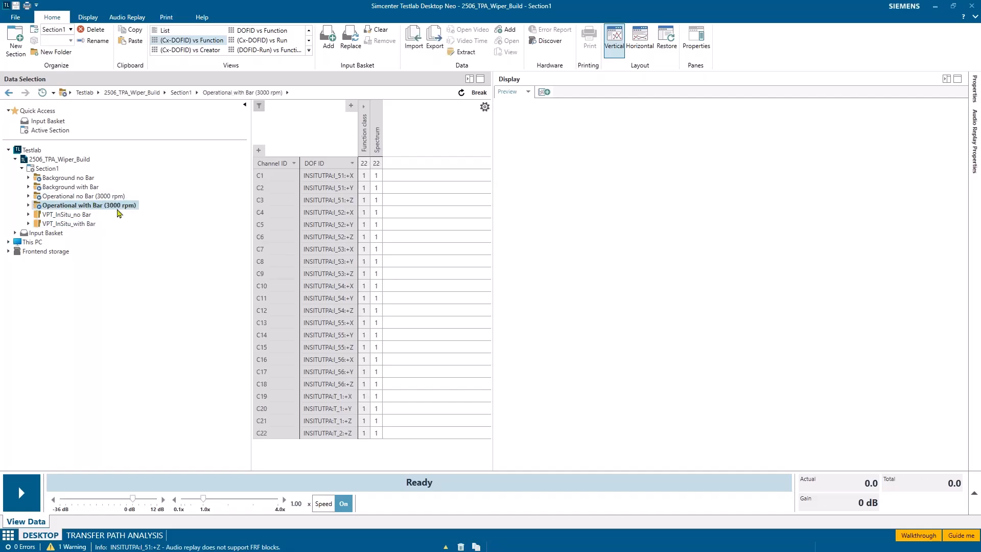
{"action": "left_click", "coordinate": [373, 226]}
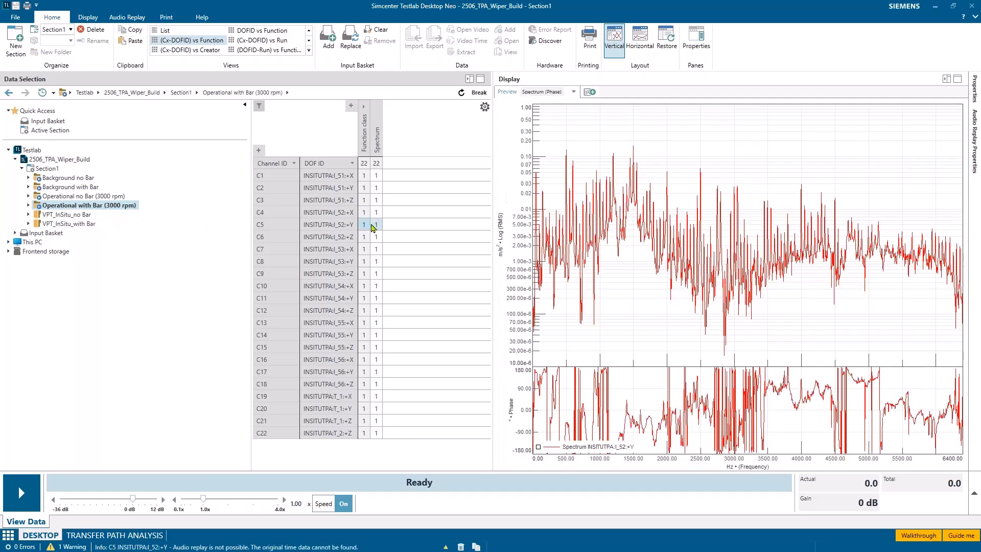
{"action": "left_click", "coordinate": [376, 275]}
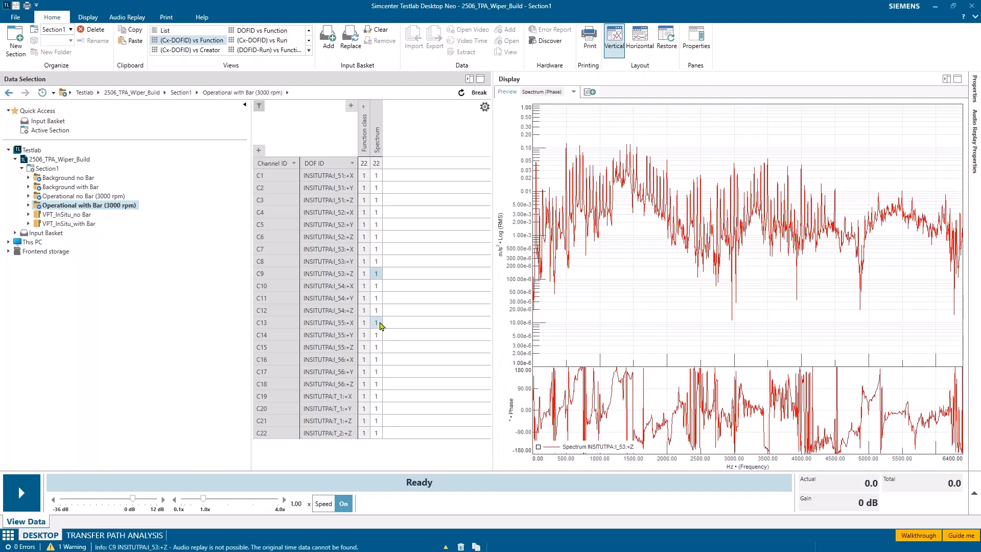
{"action": "left_click", "coordinate": [376, 384]}
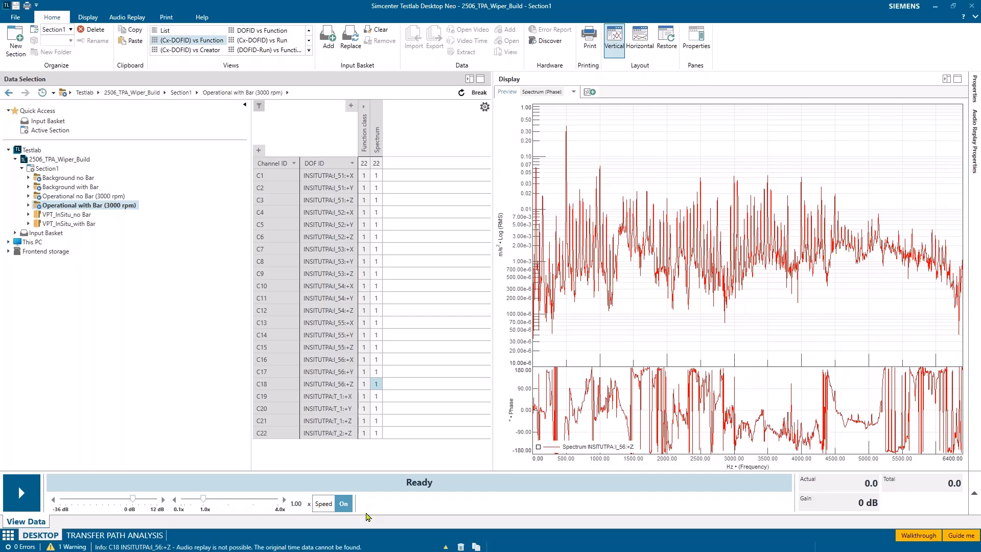
Preview the I_52:+Z and I_54:+X spectra of Operational no Bar (3000 rpm) and view the Background with Bar run.
{"action": "left_click", "coordinate": [69, 197]}
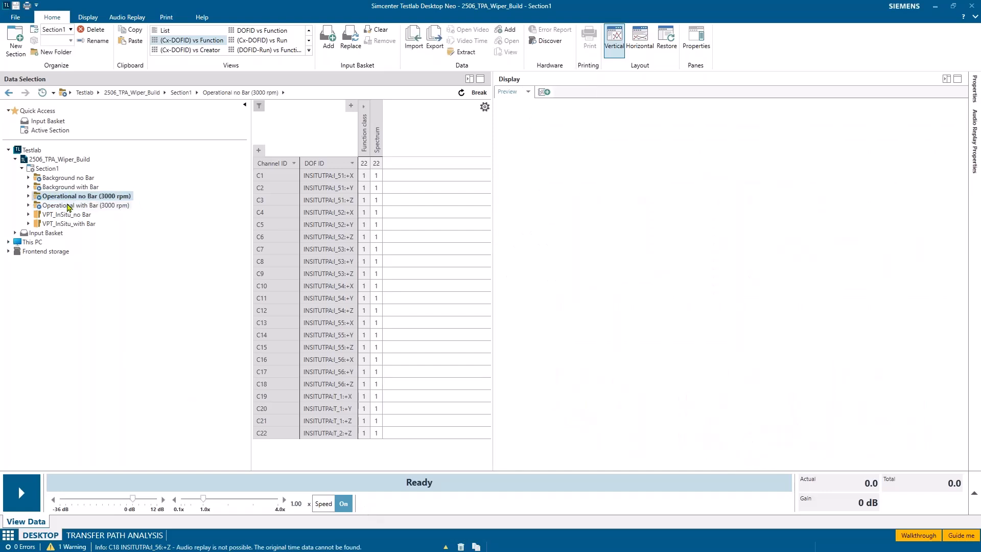
{"action": "left_click", "coordinate": [376, 237]}
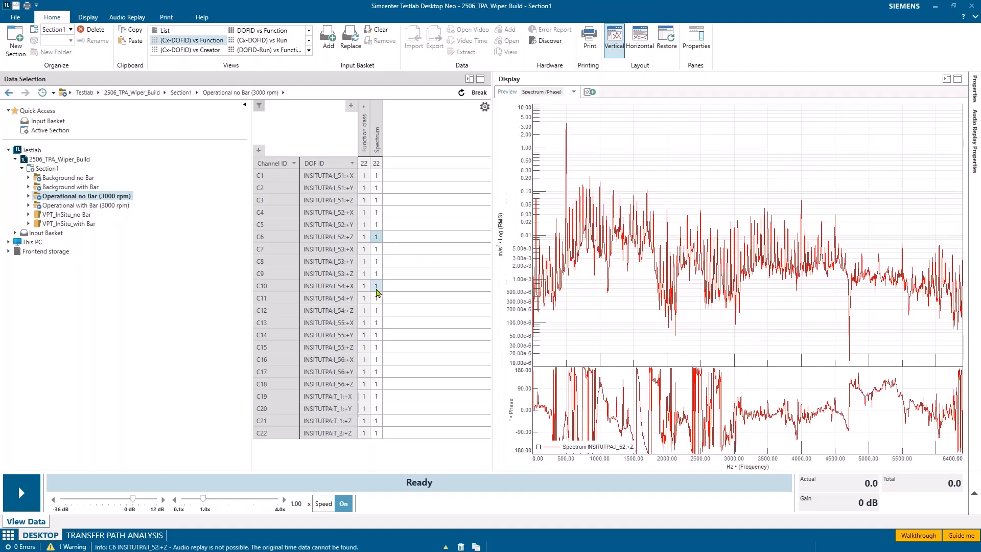
{"action": "left_click", "coordinate": [377, 289]}
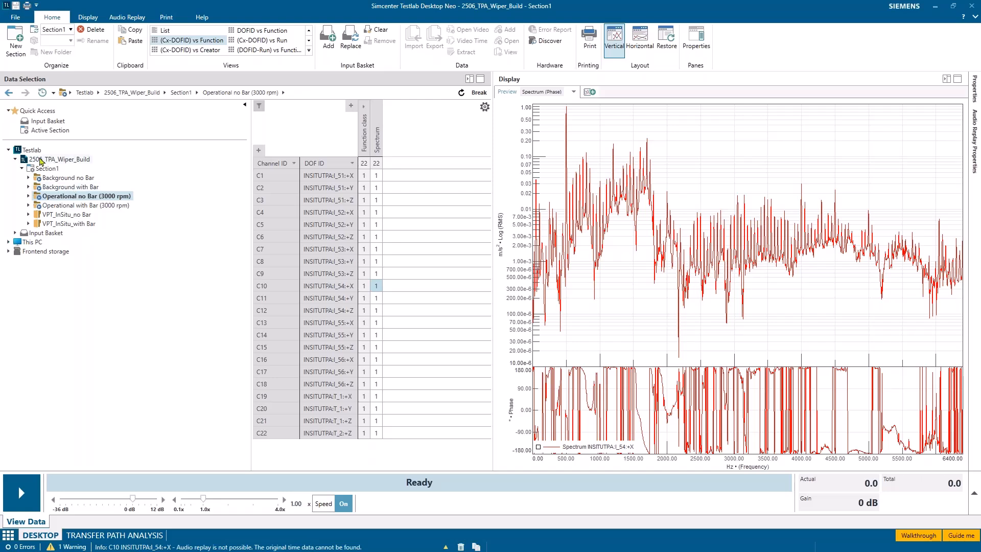
{"action": "left_click", "coordinate": [71, 187]}
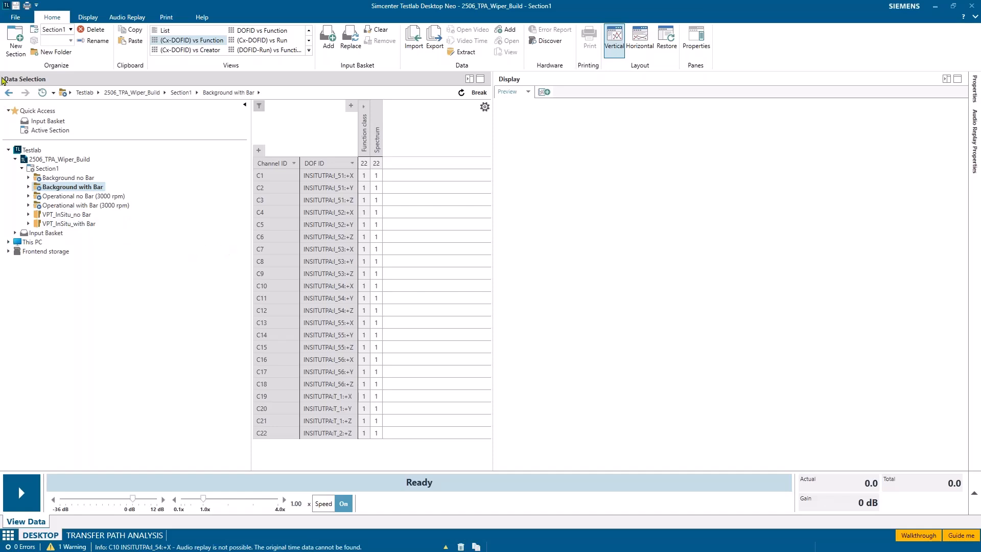
Check in the add-ins list whether Transfer Path Analysis is loaded, and return to the project.
{"action": "left_click", "coordinate": [17, 20]}
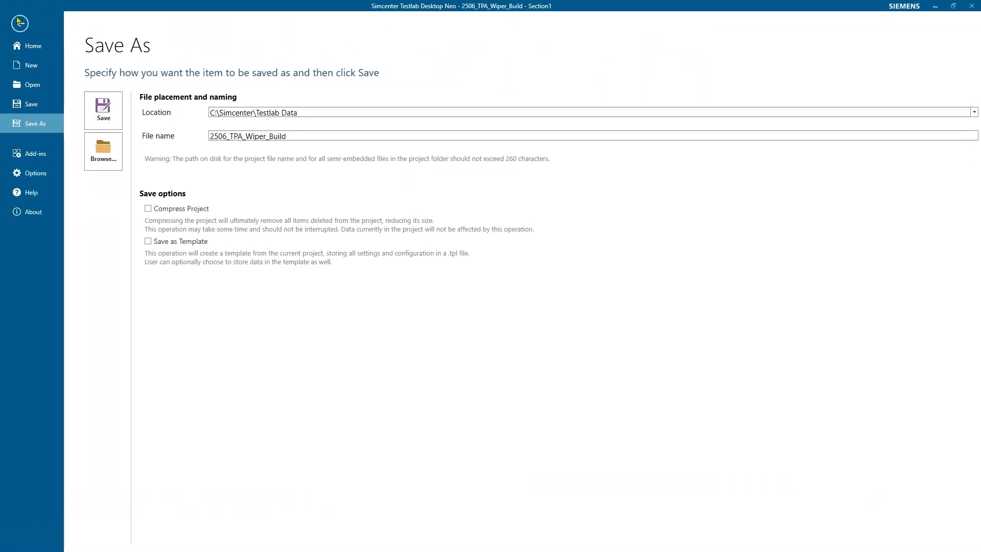
{"action": "left_click", "coordinate": [43, 157]}
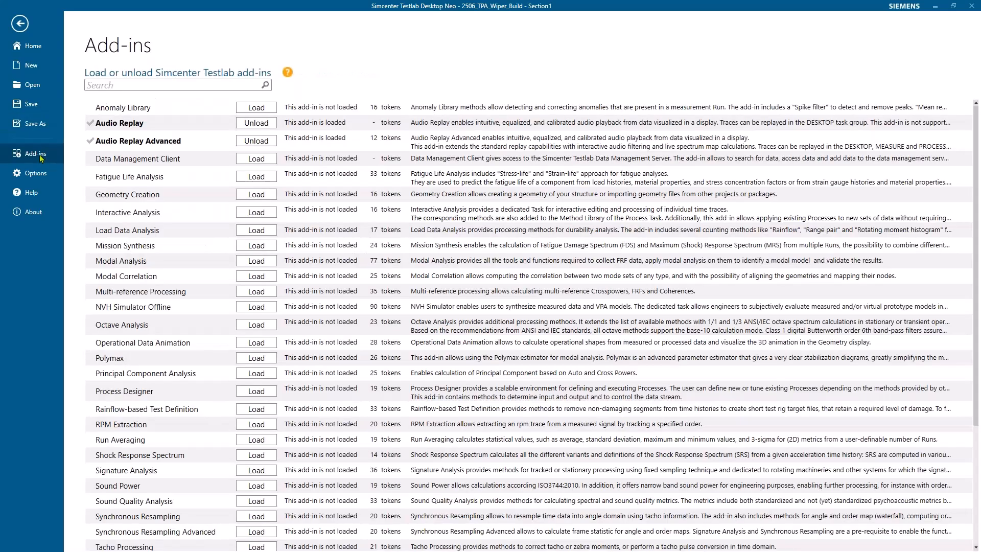
{"action": "scroll", "coordinate": [174, 255], "scroll_direction": "down", "scroll_amount": 3}
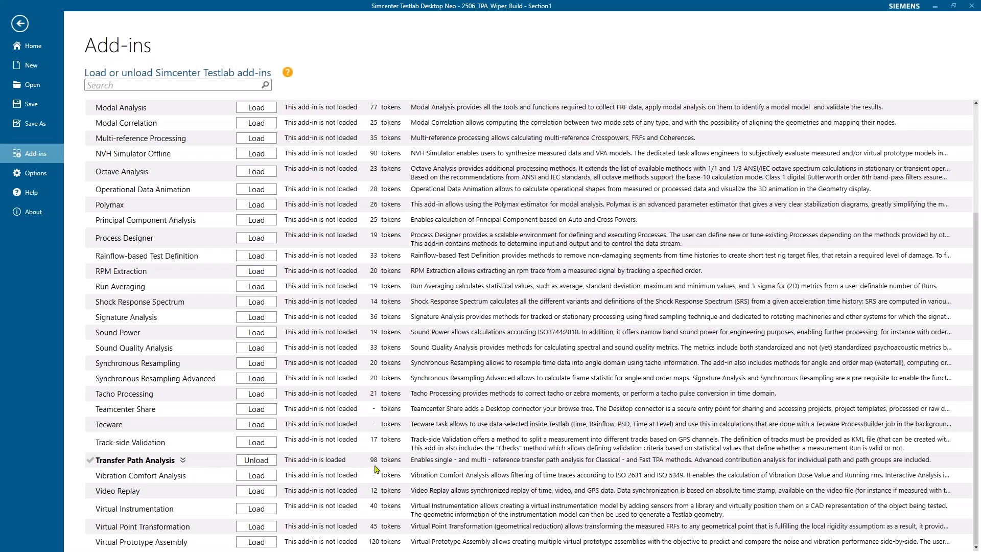
{"action": "scroll", "coordinate": [375, 469], "scroll_direction": "up", "scroll_amount": 3}
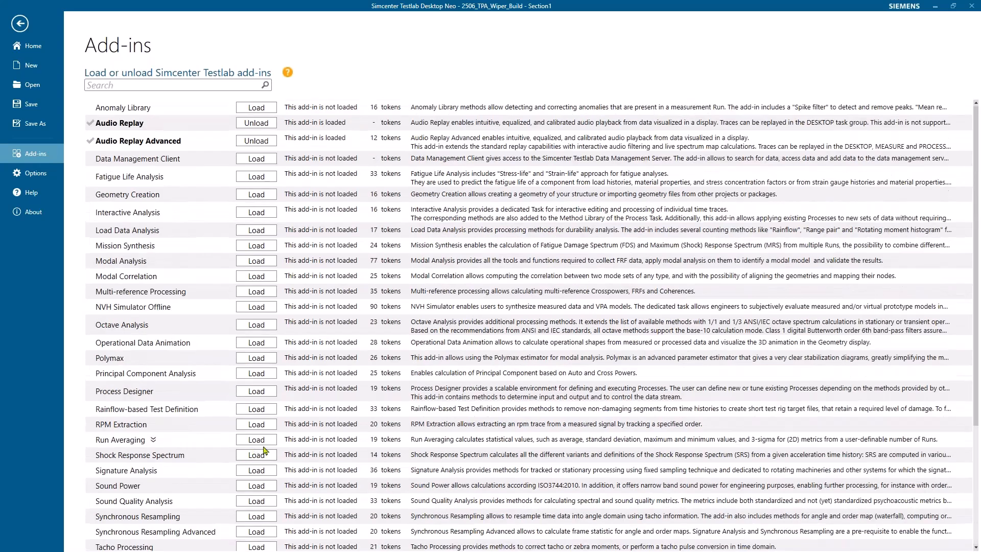
{"action": "left_click", "coordinate": [21, 25]}
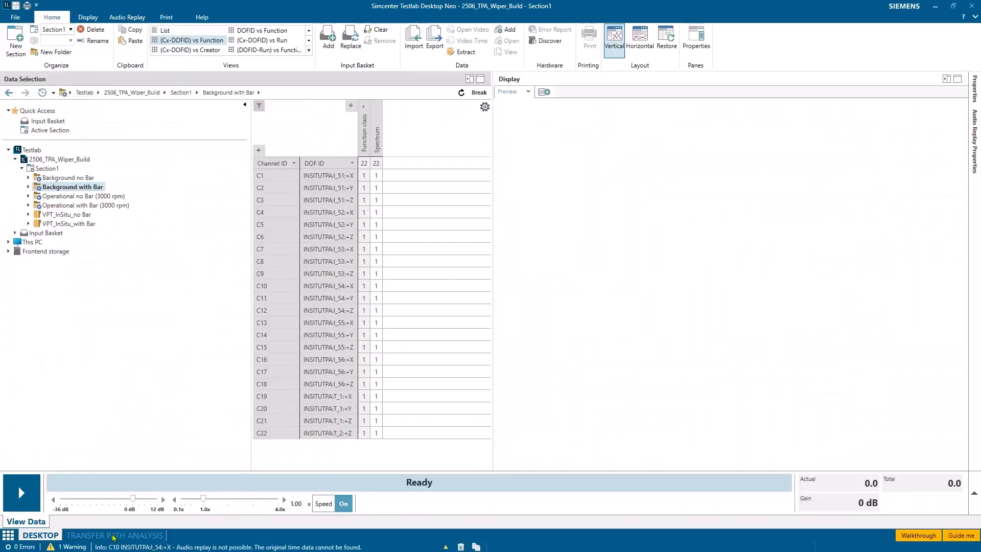
Switch to the Transfer Path Analysis task and expand the 2506_TPA_Wiper_Build project to show the runs in Section1.
{"action": "left_click", "coordinate": [146, 536]}
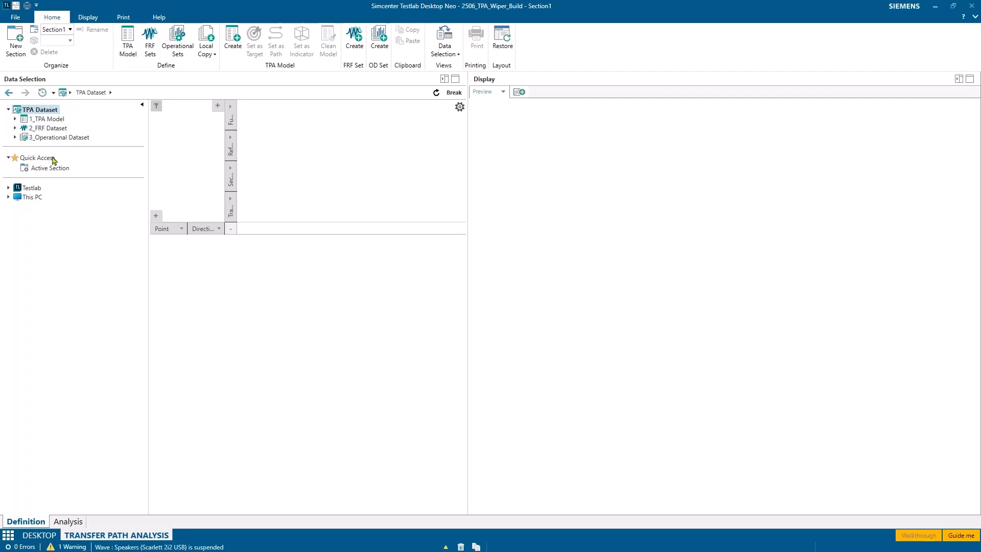
{"action": "left_click", "coordinate": [8, 188]}
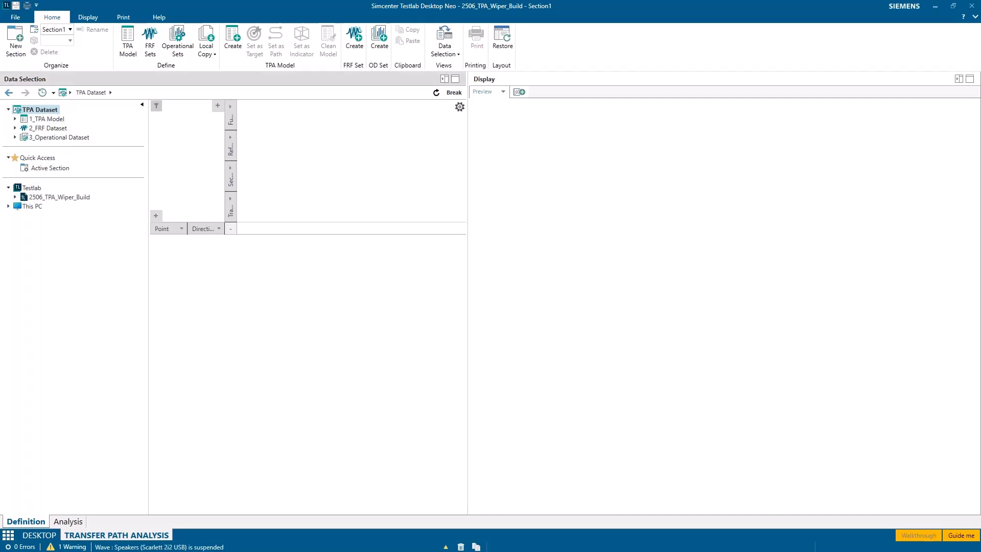
{"action": "left_click", "coordinate": [16, 197]}
{"action": "left_click", "coordinate": [22, 206]}
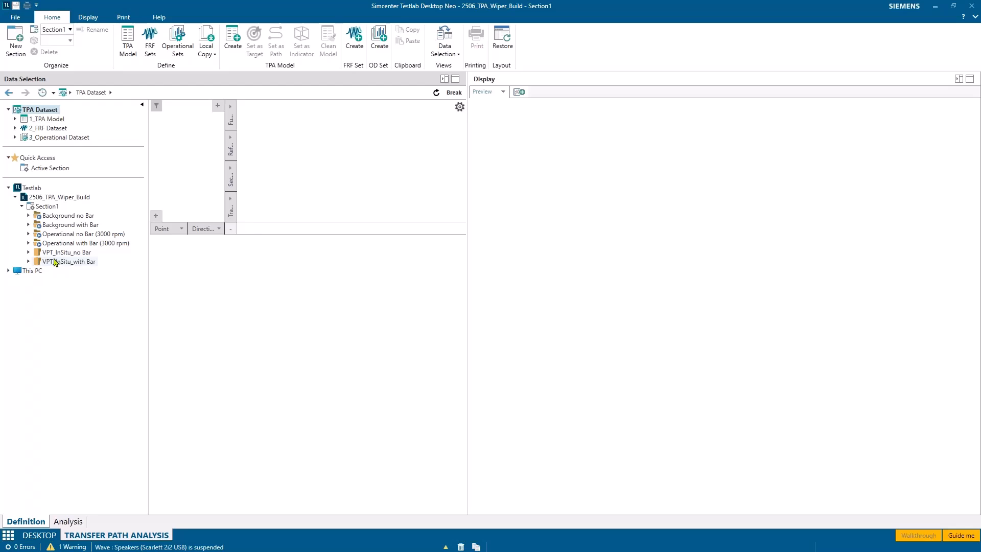
Add the VPT_InSitu_with Bar run to TPA Model 1.
{"action": "right_click", "coordinate": [56, 263]}
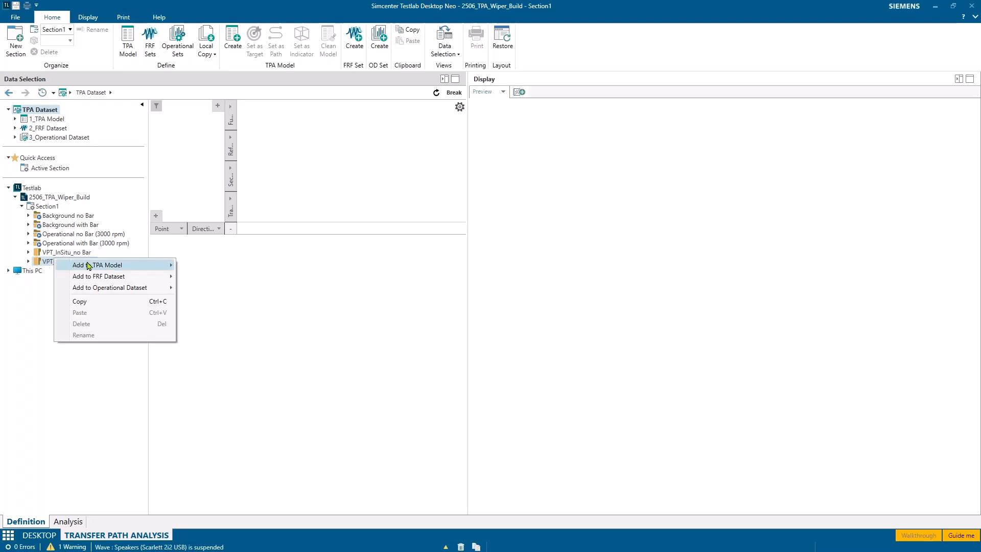
{"action": "mouse_move", "coordinate": [99, 281]}
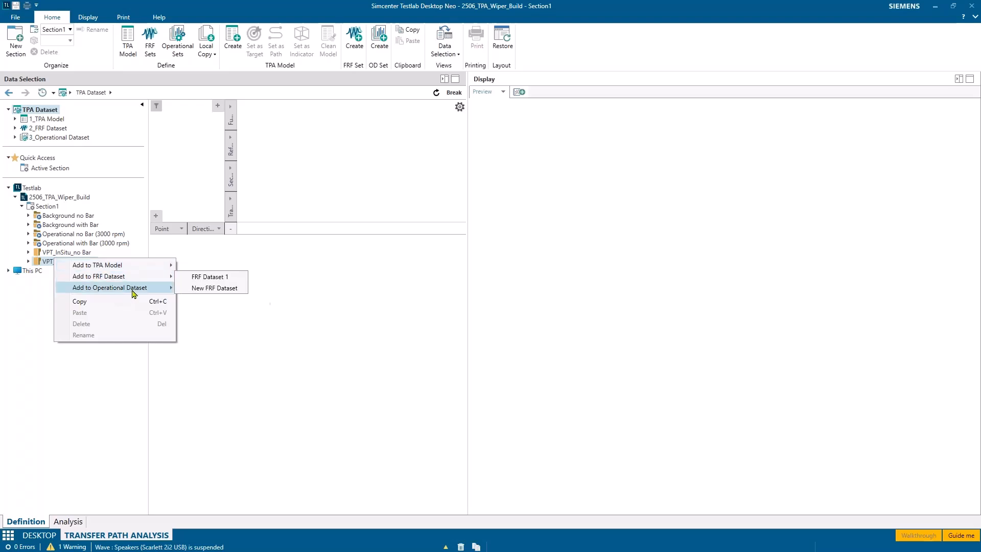
{"action": "mouse_move", "coordinate": [134, 293]}
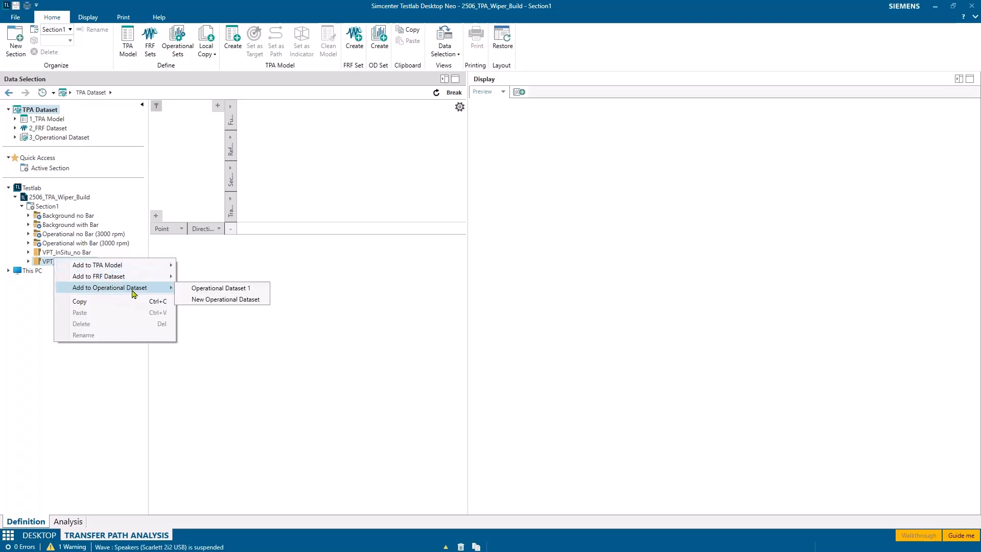
{"action": "mouse_move", "coordinate": [137, 270]}
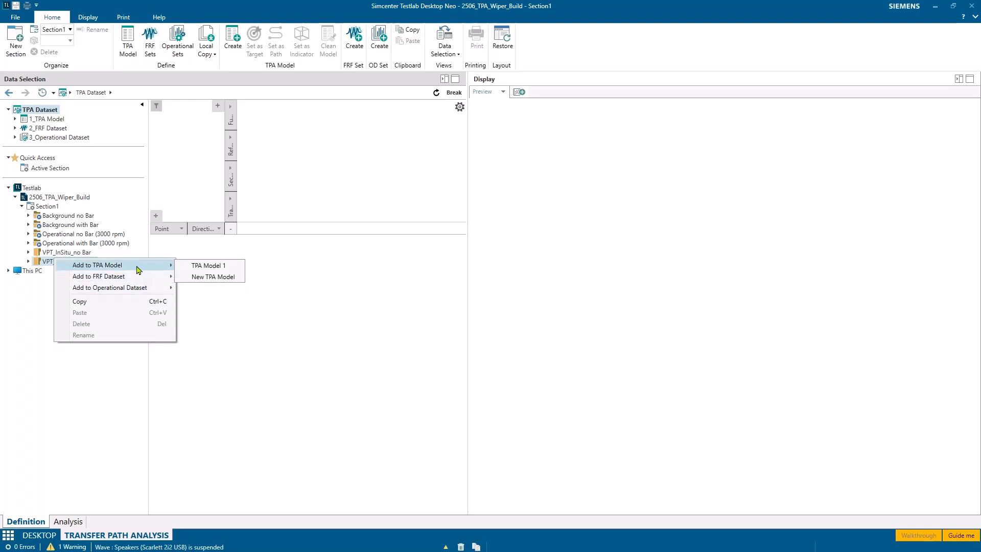
{"action": "left_click", "coordinate": [214, 267]}
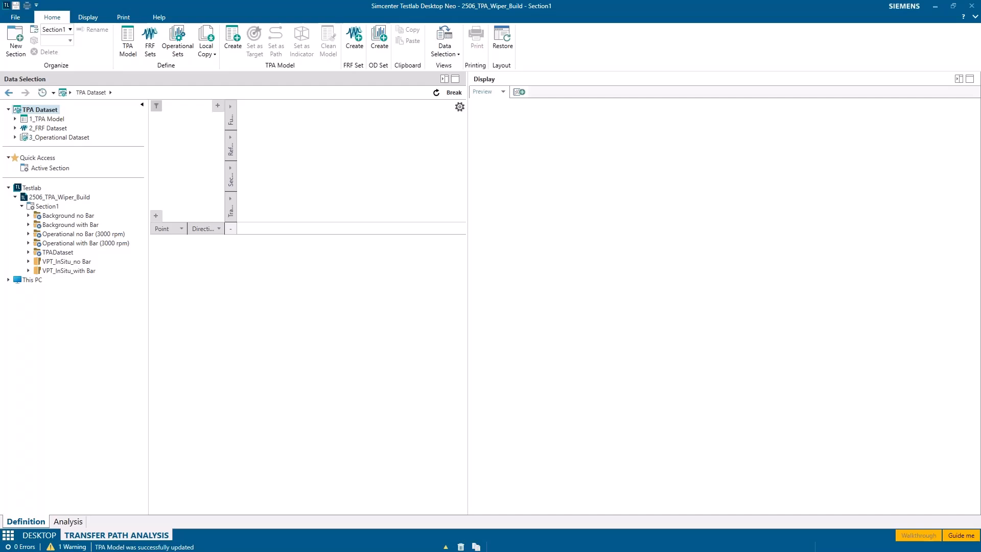
Open TPA Model 1 in the TPA dataset and widen the TPA Point column to show the full point names.
{"action": "left_click", "coordinate": [15, 119]}
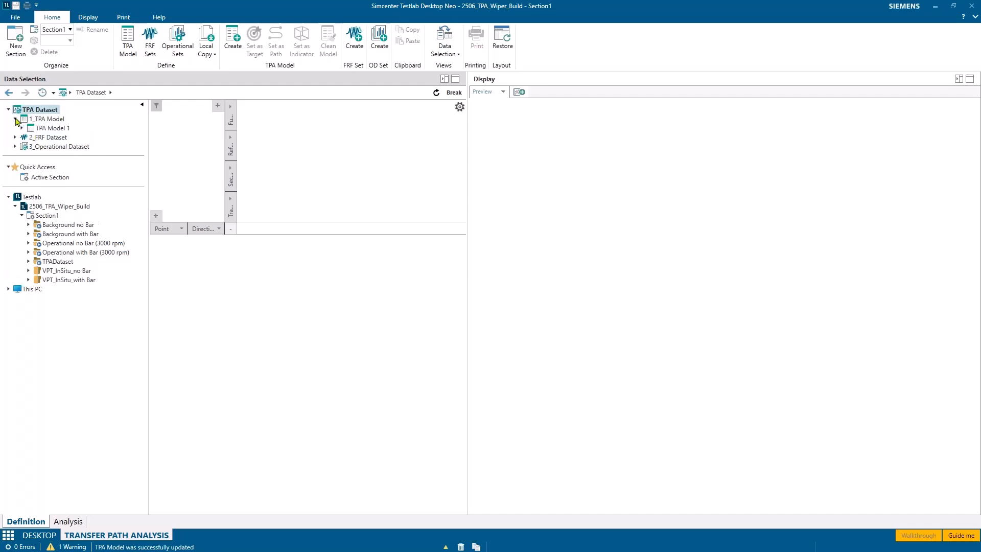
{"action": "left_click", "coordinate": [51, 128]}
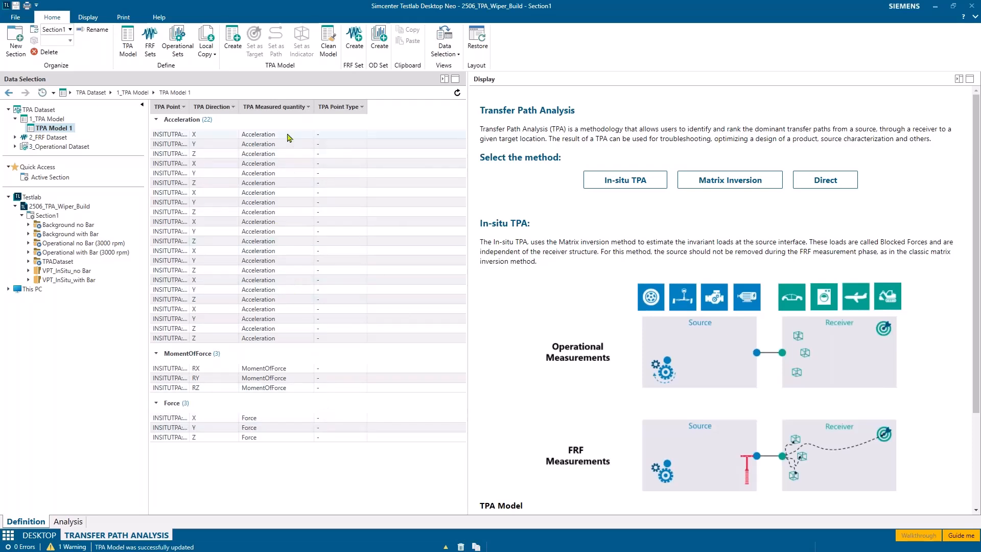
{"action": "left_click_drag", "start_coordinate": [189, 108], "coordinate": [245, 117]}
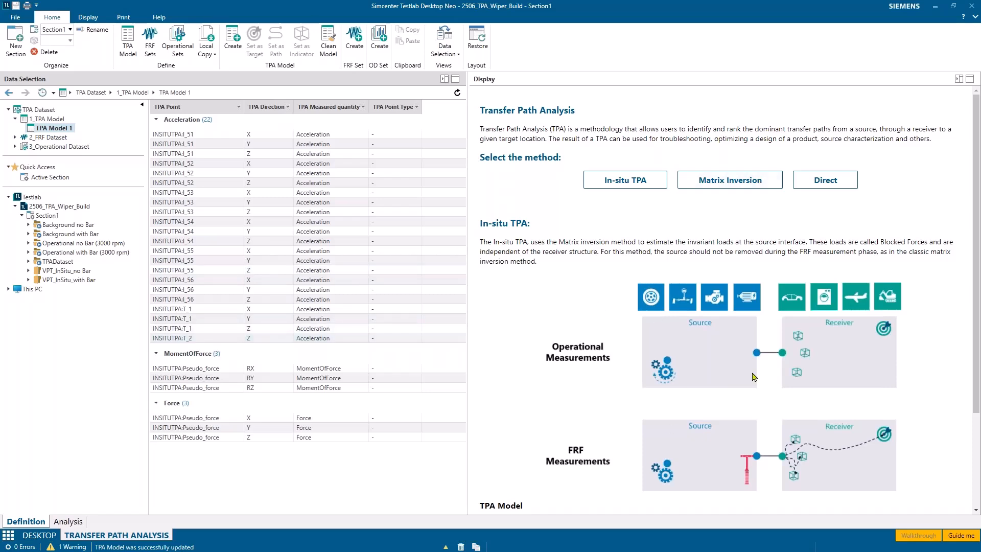
Review the In-situ TPA, Matrix Inversion and Direct method descriptions, and leave In-situ TPA selected.
{"action": "scroll", "coordinate": [588, 323], "scroll_direction": "down", "scroll_amount": 3}
{"action": "scroll", "coordinate": [591, 306], "scroll_direction": "up", "scroll_amount": 3}
{"action": "left_click", "coordinate": [617, 182]}
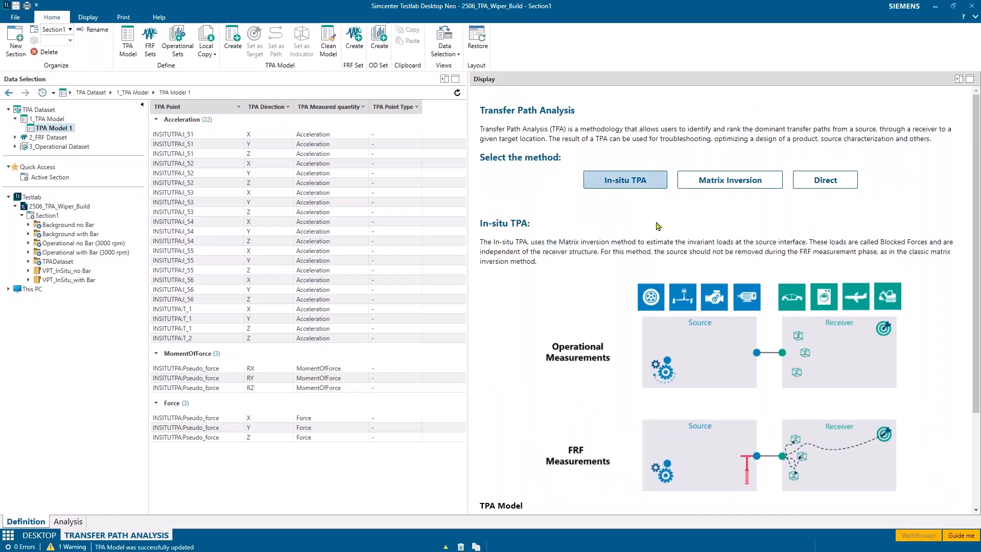
{"action": "left_click", "coordinate": [746, 182]}
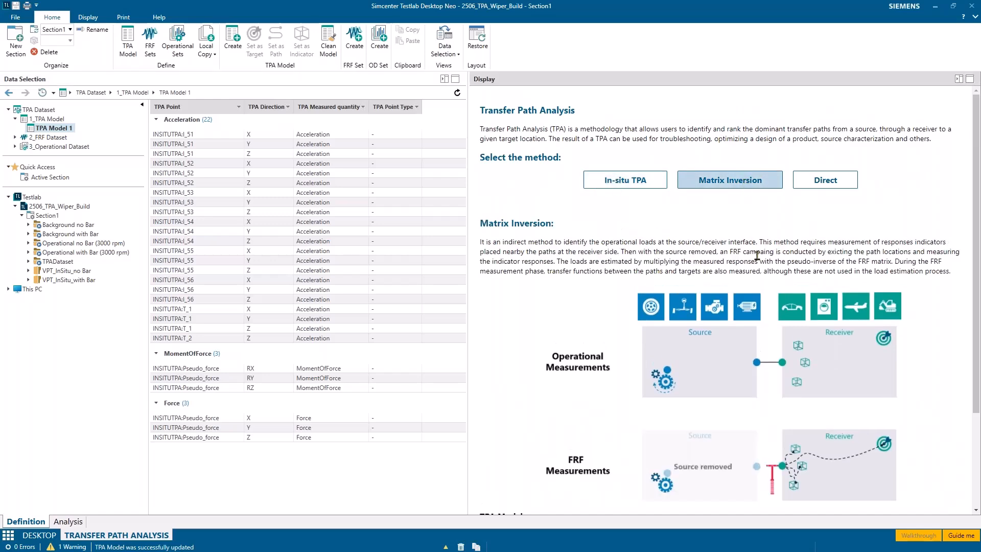
{"action": "scroll", "coordinate": [777, 261], "scroll_direction": "down", "scroll_amount": 2}
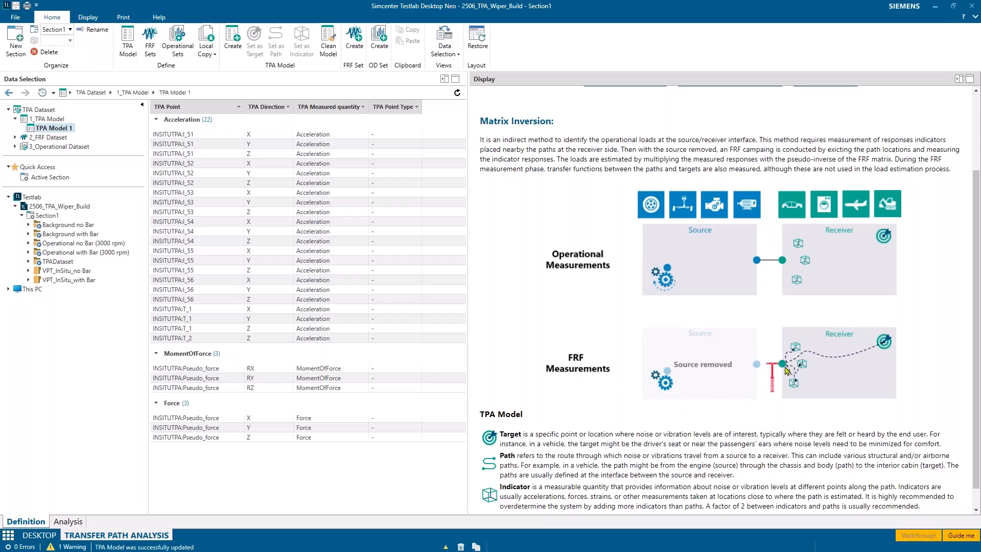
{"action": "scroll", "coordinate": [833, 362], "scroll_direction": "up", "scroll_amount": 2}
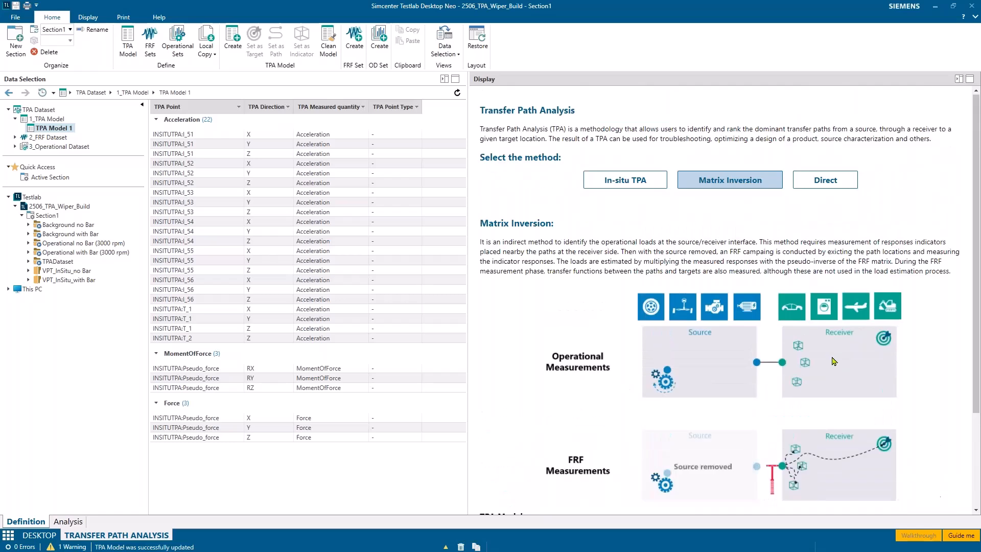
{"action": "left_click", "coordinate": [814, 183]}
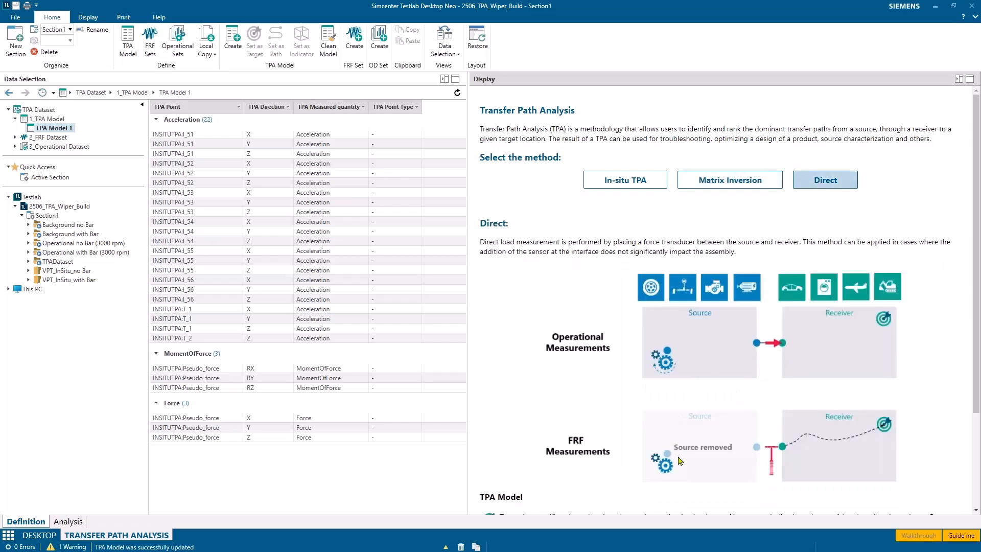
{"action": "left_click", "coordinate": [626, 183]}
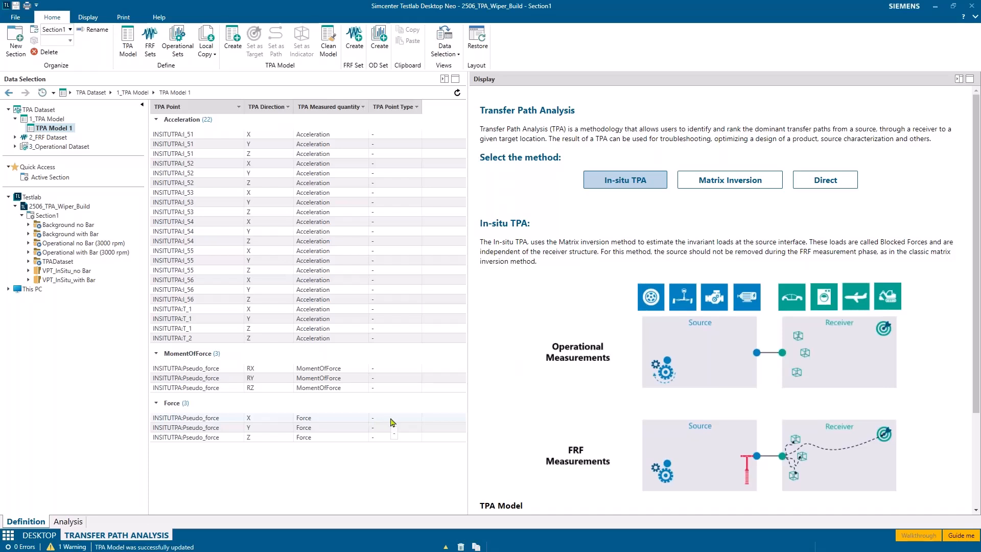
Set the X, Y and Z Force entries of INSITUTPA:Pseudo_force as Path in TPA Model 1.
{"action": "left_click_drag", "start_coordinate": [392, 421], "coordinate": [393, 441]}
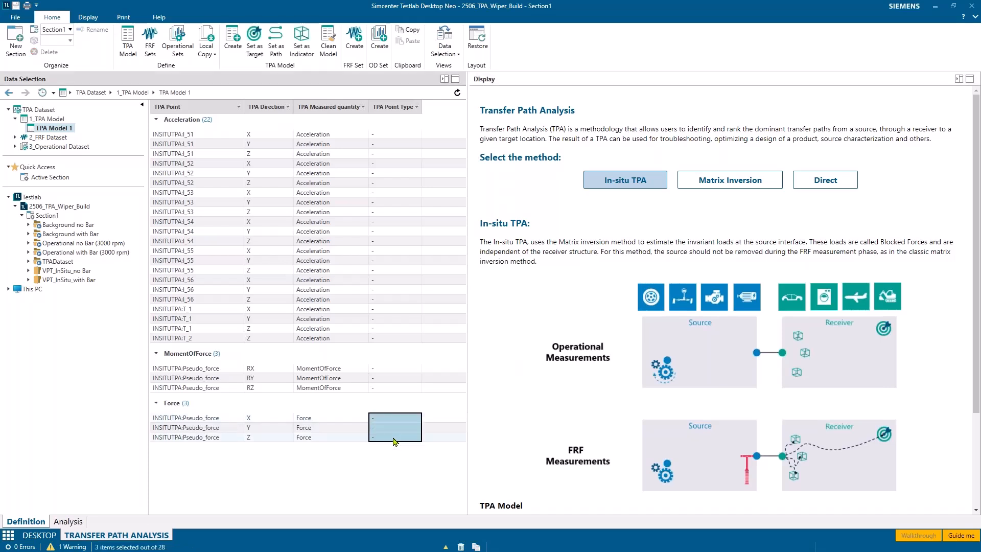
{"action": "right_click", "coordinate": [393, 441]}
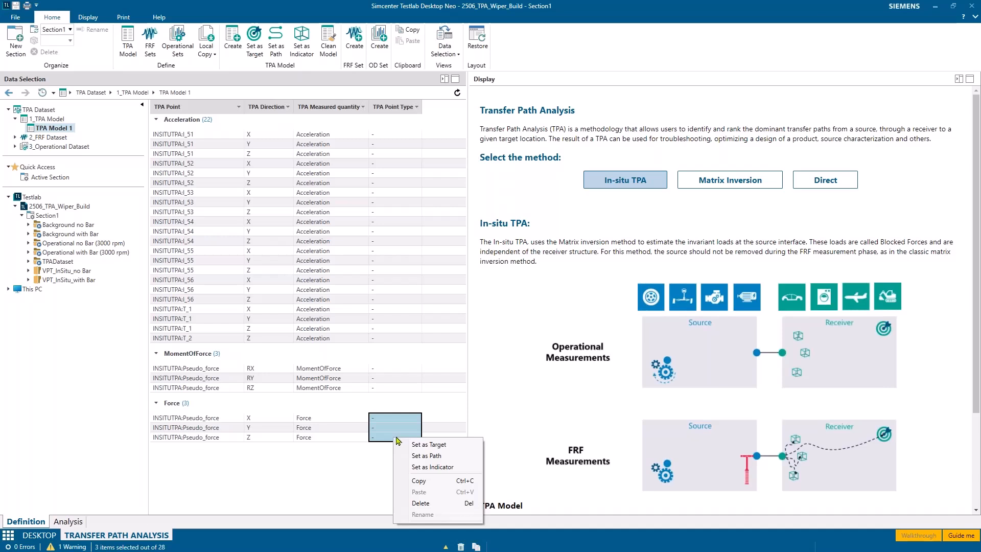
{"action": "left_click", "coordinate": [440, 455]}
Set the RX, RY and RZ MomentOfForce entries of INSITUTPA:Pseudo_force as Path in TPA Model 1.
{"action": "left_click", "coordinate": [396, 368]}
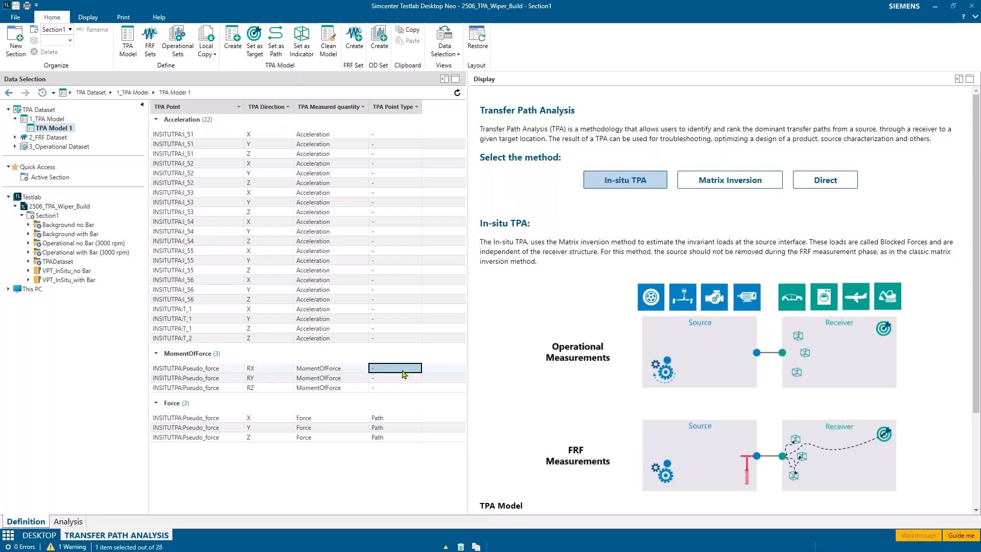
{"action": "left_click", "coordinate": [401, 389], "text": "shift"}
{"action": "right_click", "coordinate": [403, 394]}
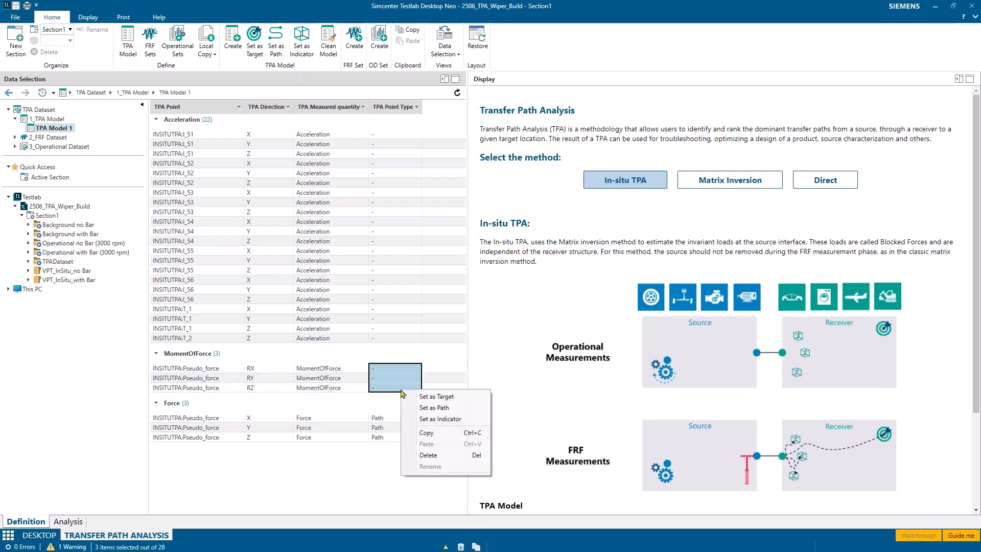
{"action": "left_click", "coordinate": [441, 412]}
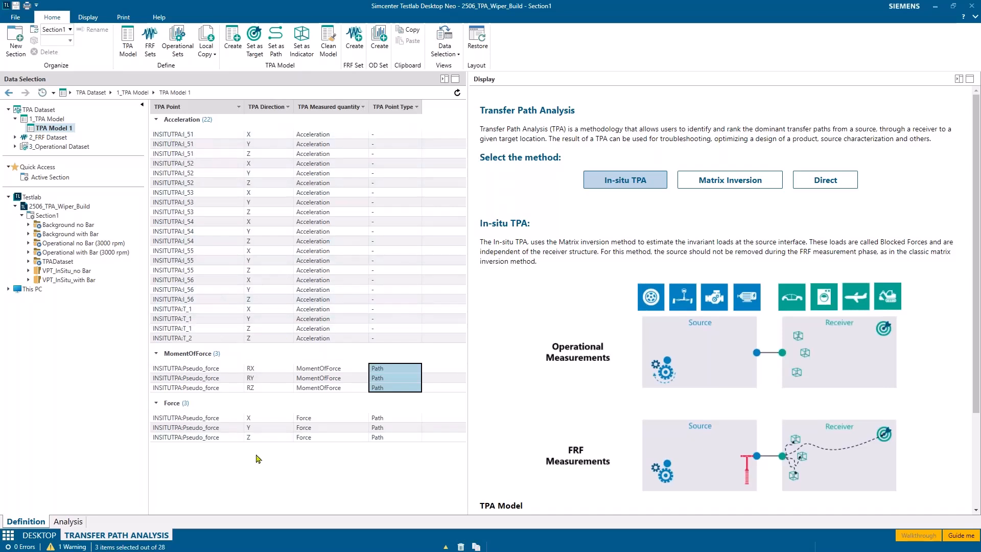
Set the INSITUTPA:T_1 X, Y, Z and INSITUTPA:T_2 Z Acceleration entries as Target.
{"action": "left_click", "coordinate": [394, 308]}
{"action": "left_click", "coordinate": [393, 338], "text": "shift"}
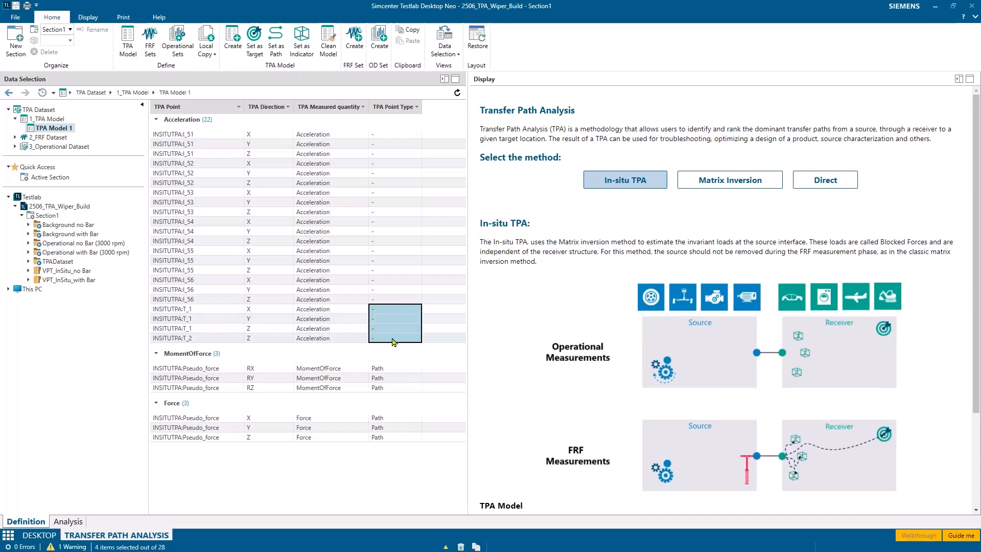
{"action": "right_click", "coordinate": [393, 339]}
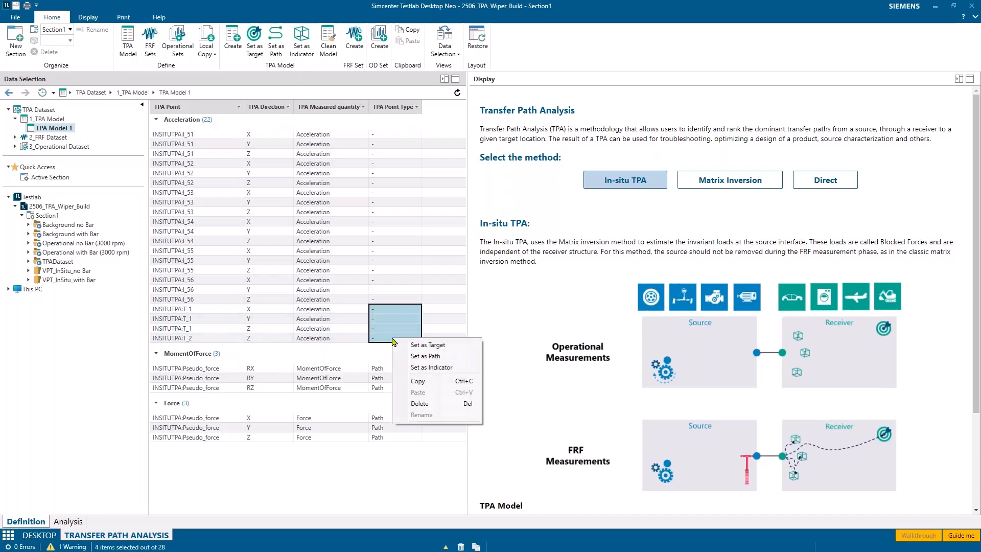
{"action": "left_click", "coordinate": [431, 345]}
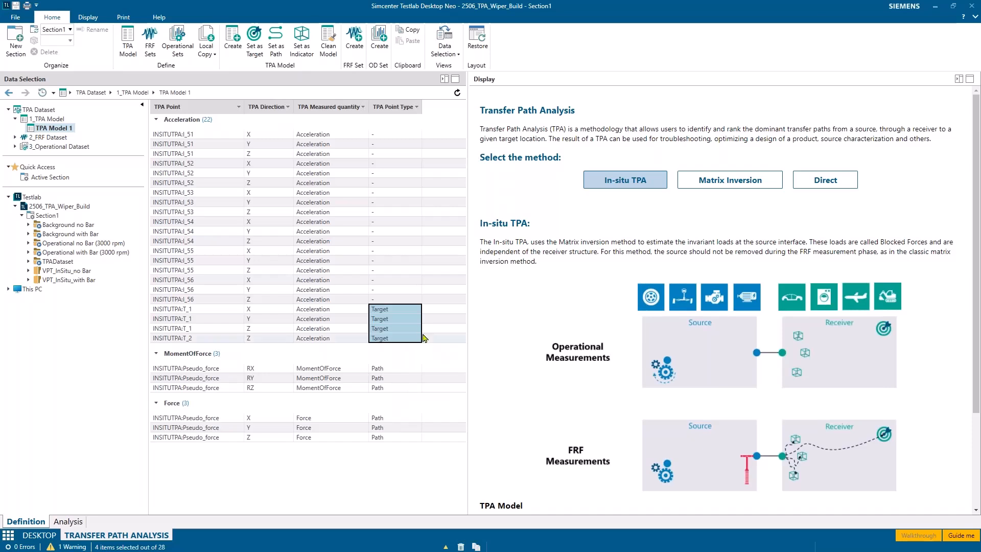
Set all Acceleration entries from INSITUTPA:I_51 through INSITUTPA:I_56 as Indicator.
{"action": "left_click", "coordinate": [400, 300]}
{"action": "left_click", "coordinate": [393, 134], "text": "shift"}
{"action": "right_click", "coordinate": [392, 134]}
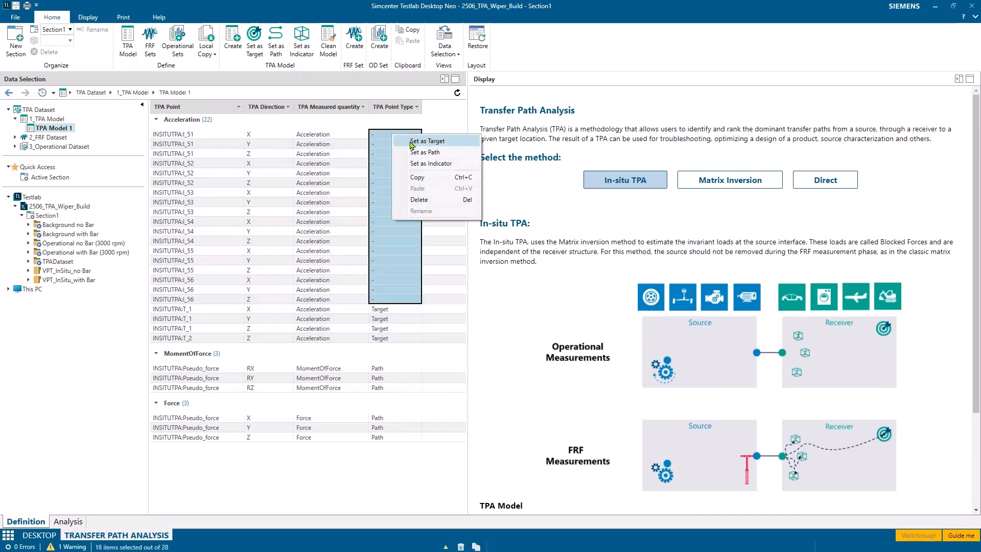
{"action": "left_click", "coordinate": [430, 164]}
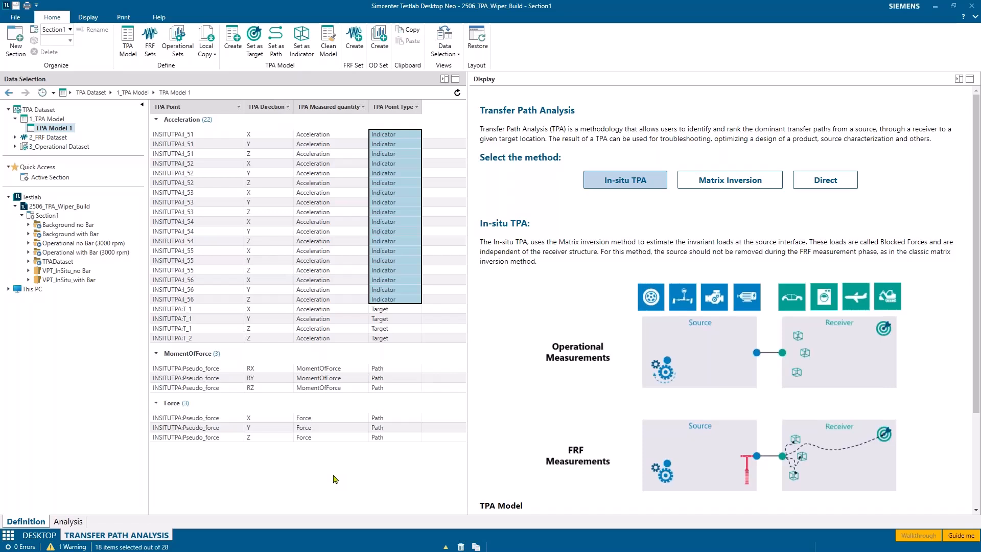
Expand the FRF and operational dataset groups and inspect FRF Dataset 1 and Operational Dataset 1.
{"action": "left_click", "coordinate": [15, 137]}
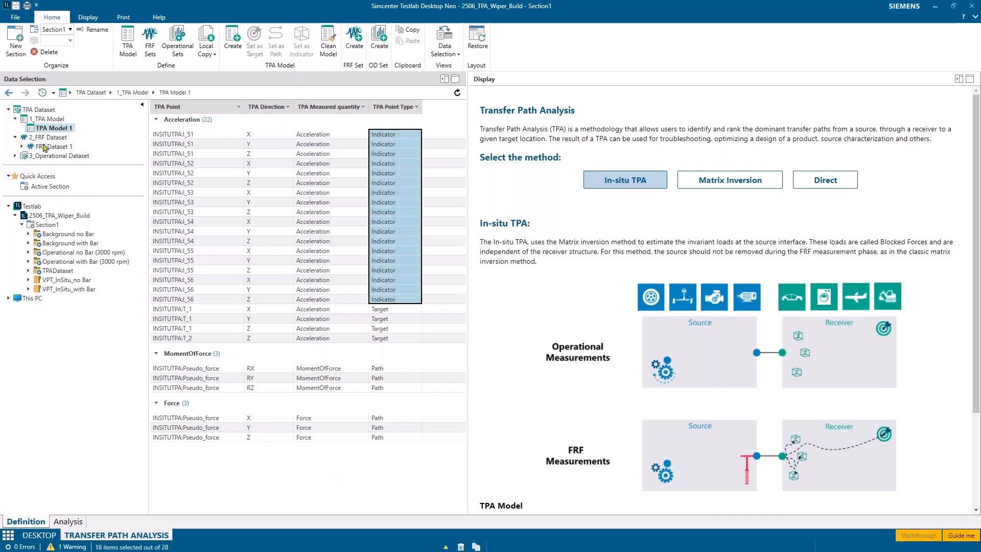
{"action": "left_click", "coordinate": [45, 148]}
{"action": "left_click", "coordinate": [15, 156]}
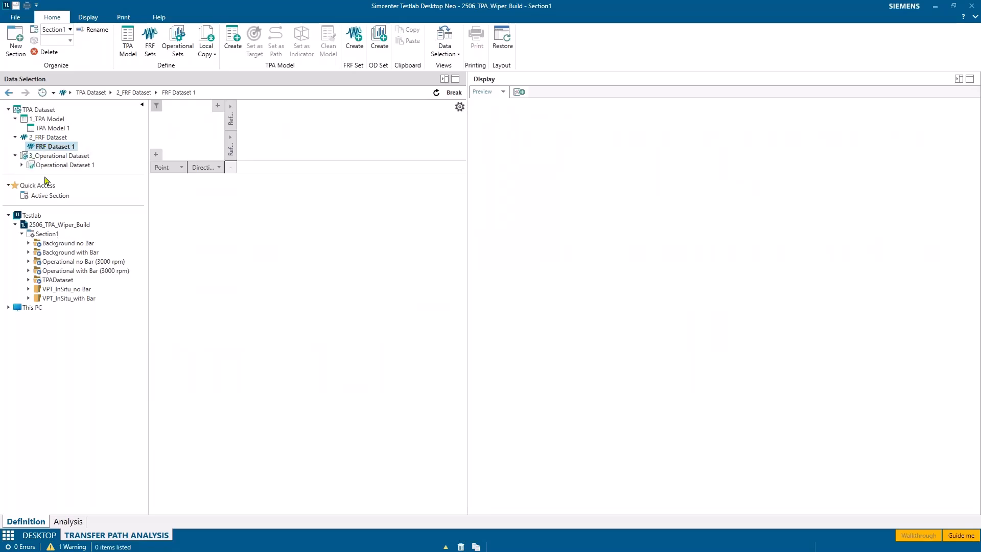
{"action": "left_click", "coordinate": [57, 165]}
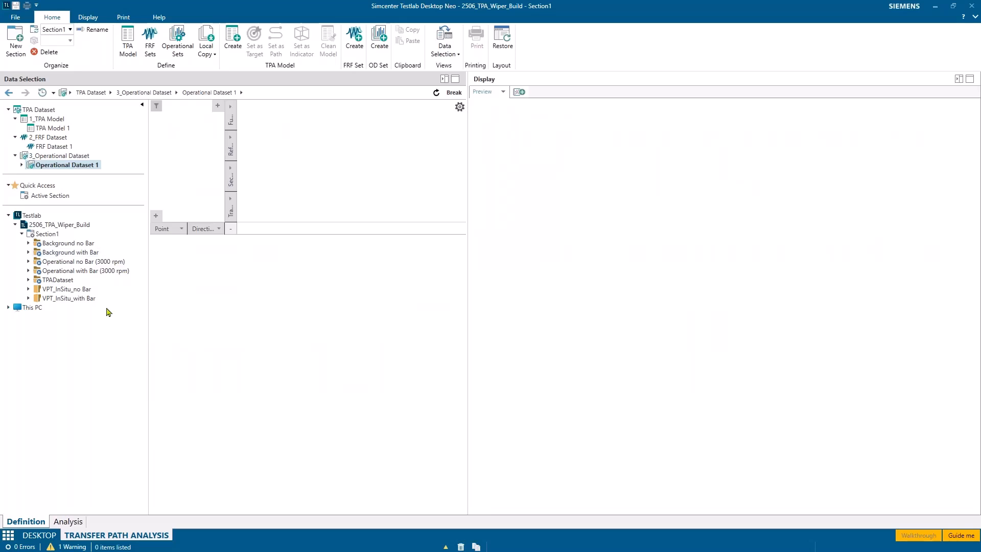
Add the Operational with Bar (3000 rpm) run to a new operational dataset named "Oper with Bar".
{"action": "right_click", "coordinate": [66, 273]}
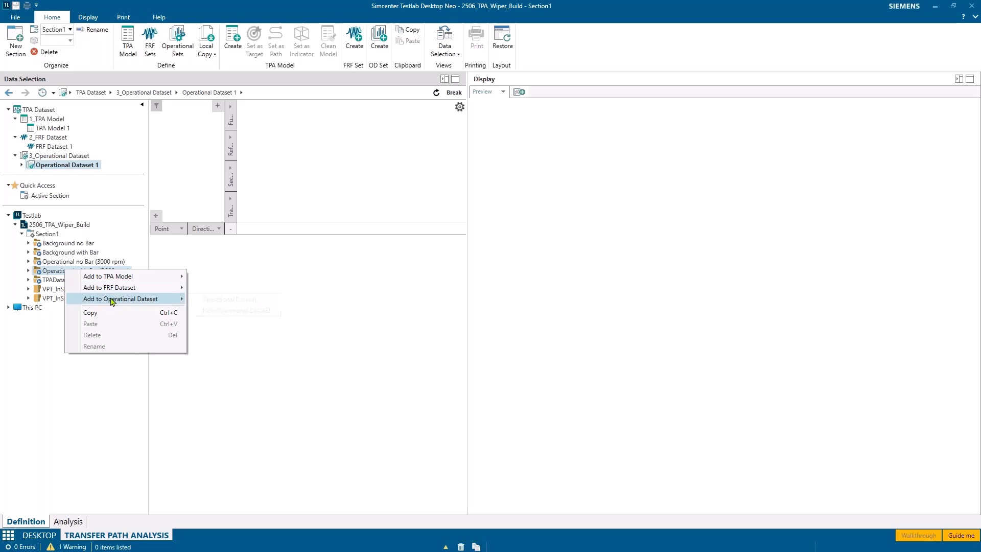
{"action": "mouse_move", "coordinate": [112, 300]}
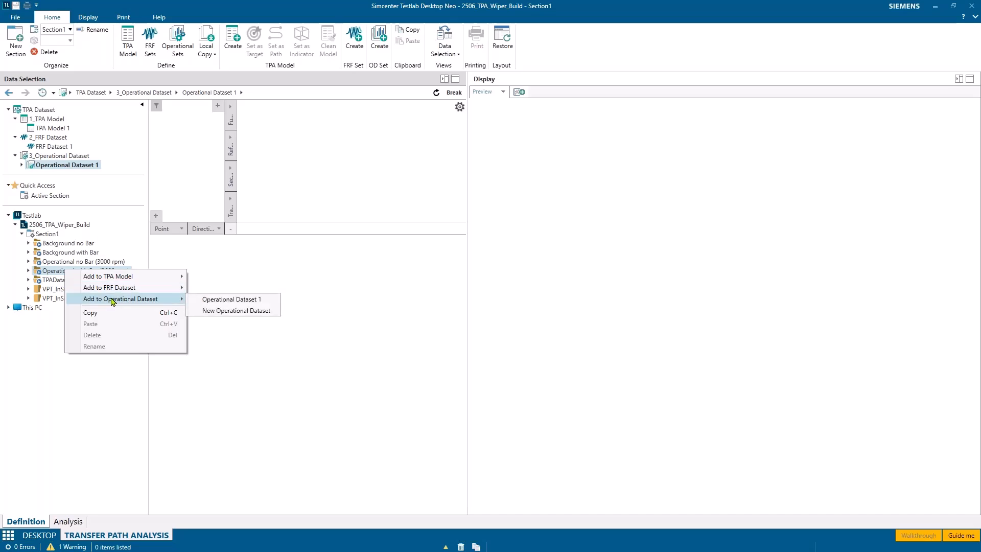
{"action": "left_click", "coordinate": [228, 311]}
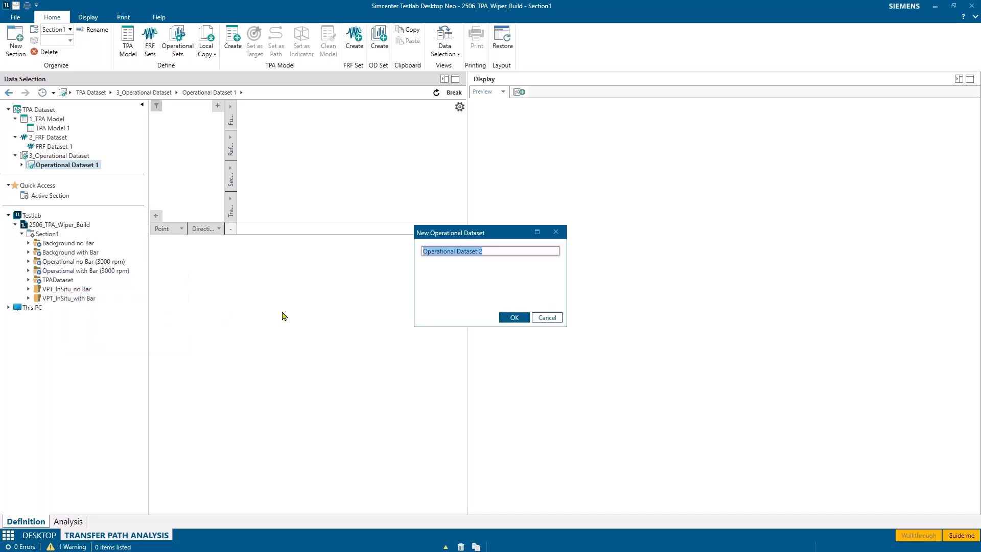
{"action": "type", "text": "Ope"}
{"action": "key", "text": "BackSpace"}
{"action": "key", "text": "BackSpace"}
{"action": "type", "text": "per with Bar"}
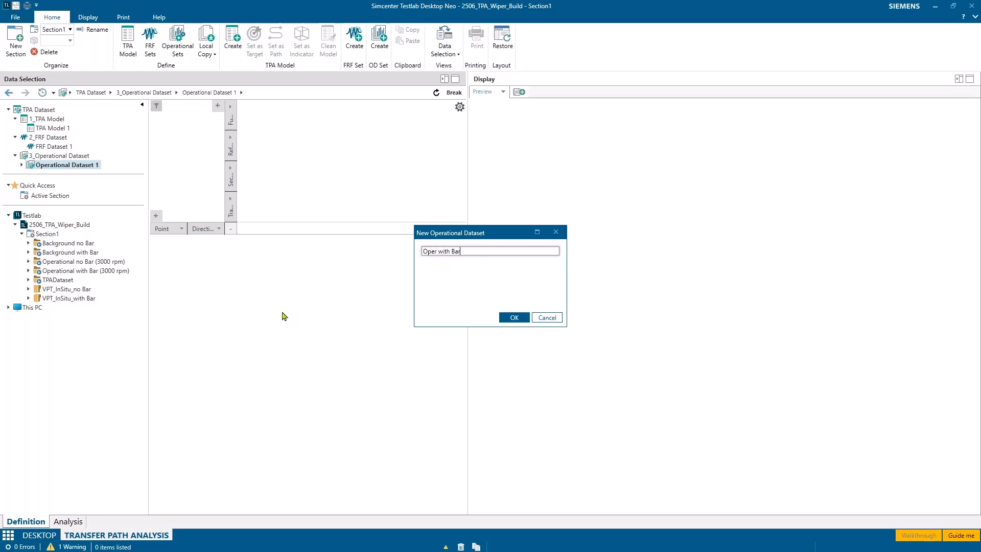
{"action": "key", "text": "Return"}
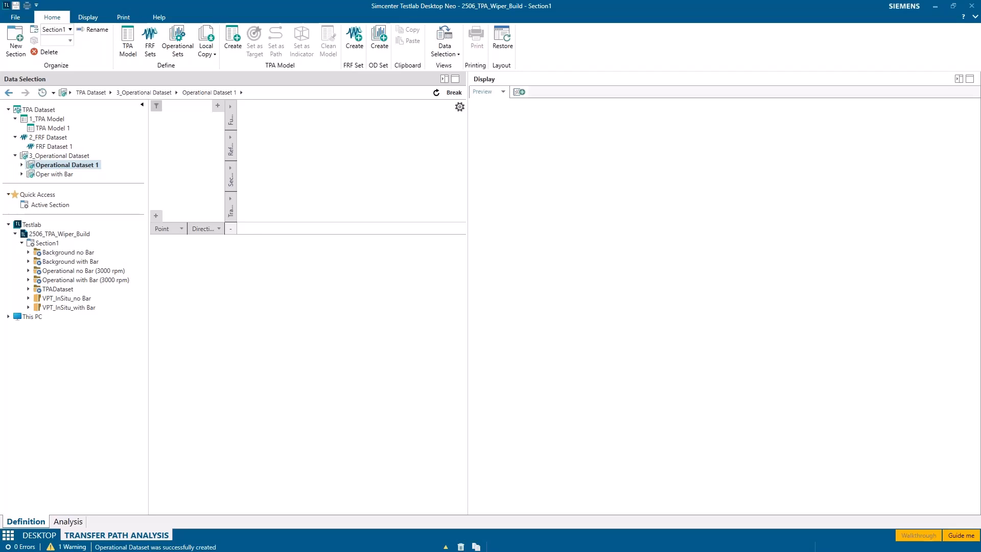
Add the Background with Bar run to a new operational dataset named "BG with Bar".
{"action": "right_click", "coordinate": [59, 261]}
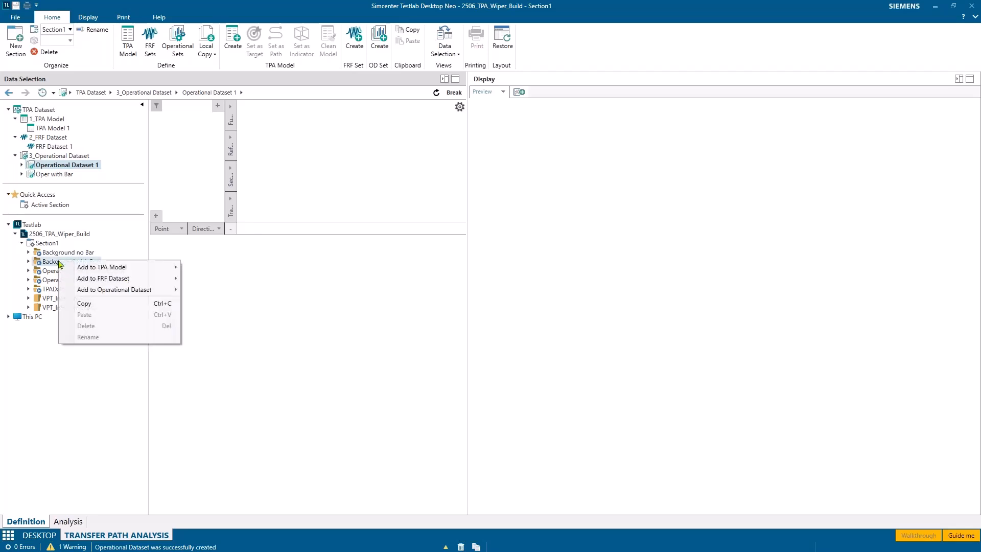
{"action": "mouse_move", "coordinate": [99, 291]}
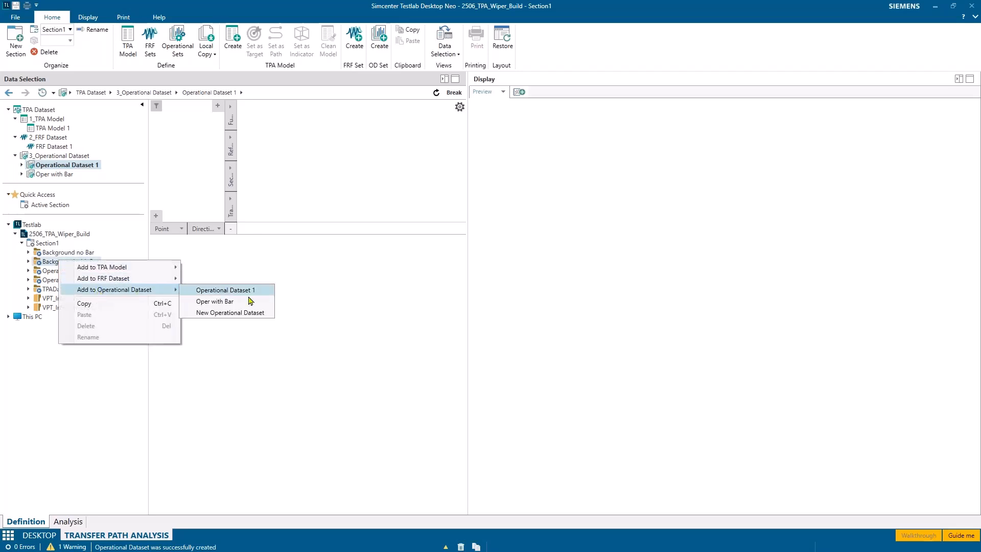
{"action": "left_click", "coordinate": [225, 312]}
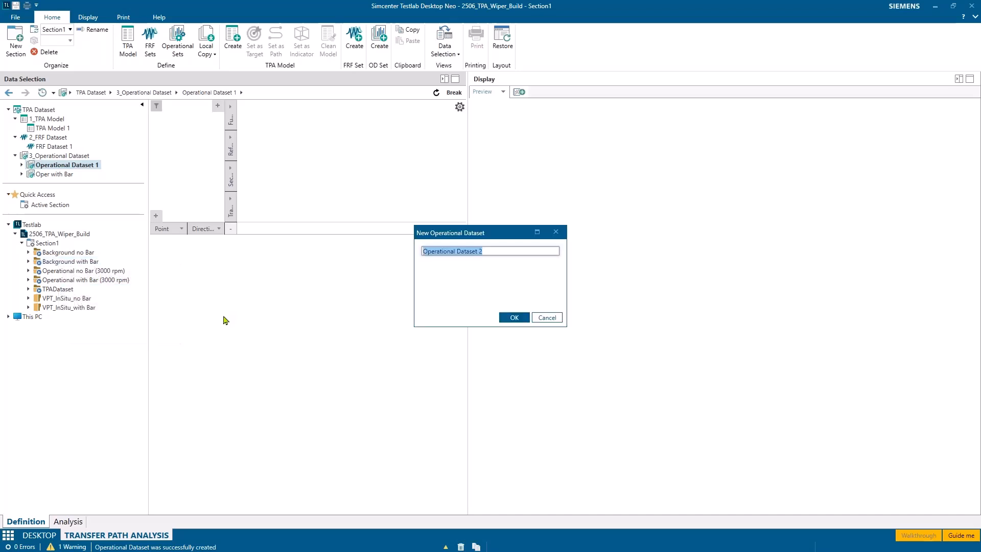
{"action": "type", "text": "BG with Bar"}
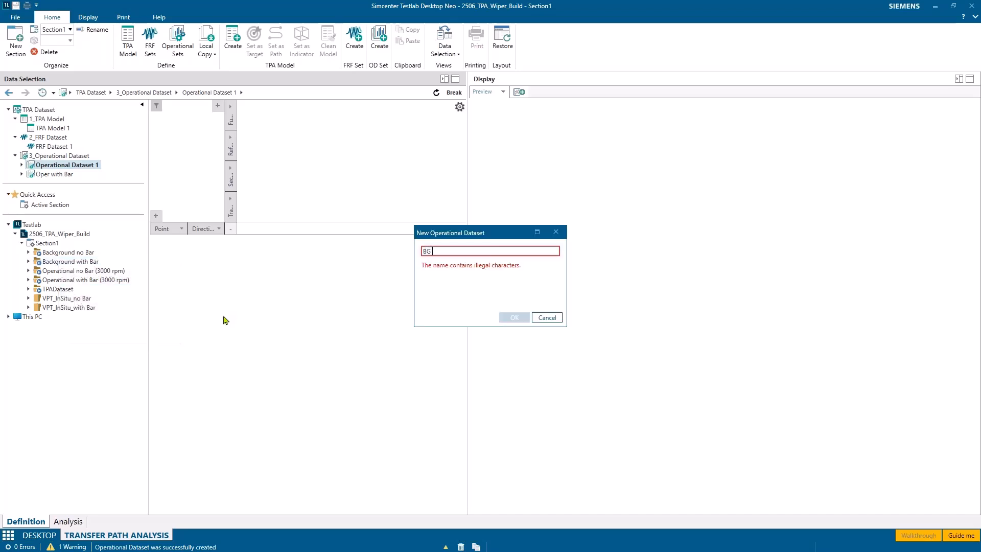
{"action": "key", "text": "Return"}
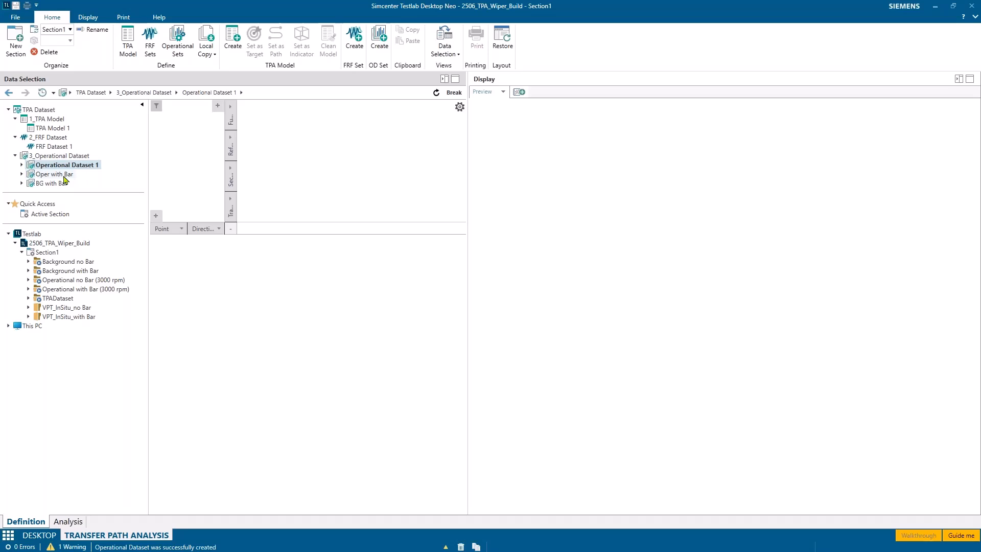
Add the VPT_InSitu_no Bar run to a new FRF dataset named "no Bar FRFs".
{"action": "right_click", "coordinate": [72, 309]}
{"action": "mouse_move", "coordinate": [113, 325]}
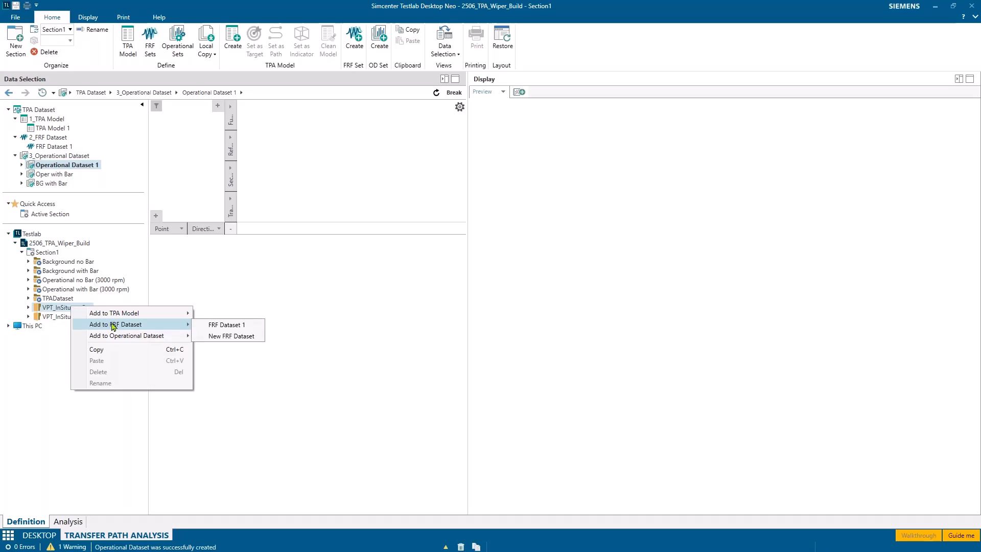
{"action": "left_click", "coordinate": [245, 336]}
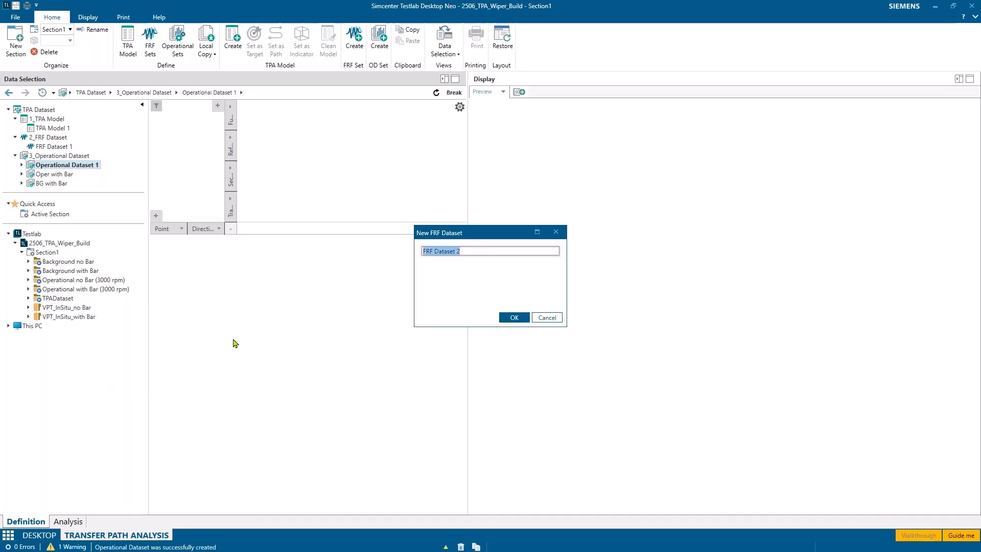
{"action": "type", "text": "no Bar FRF"}
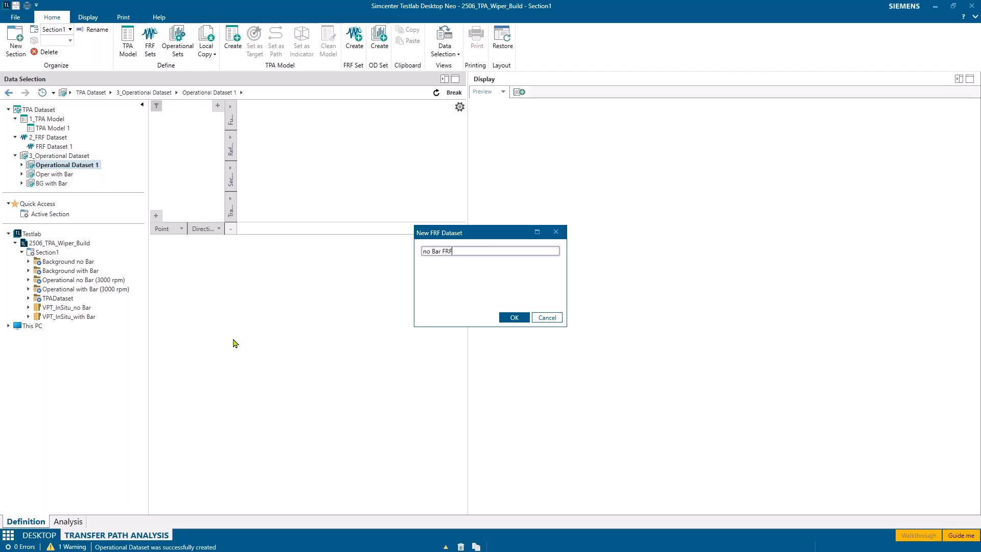
{"action": "key", "text": "Return"}
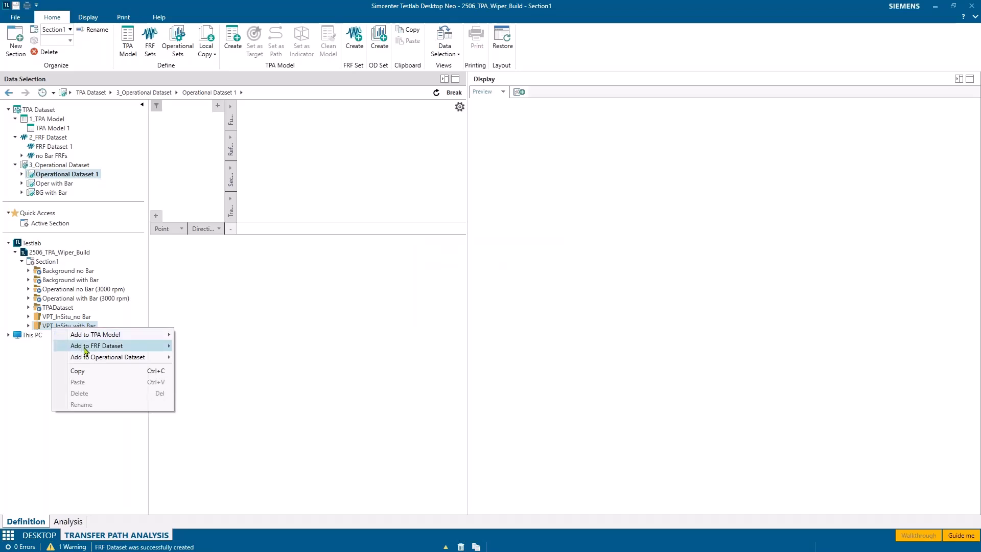
Add the VPT_InSitu_with Bar run to a new FRF dataset named "with Bar FRFs".
{"action": "mouse_move", "coordinate": [106, 346]}
{"action": "left_click", "coordinate": [210, 368]}
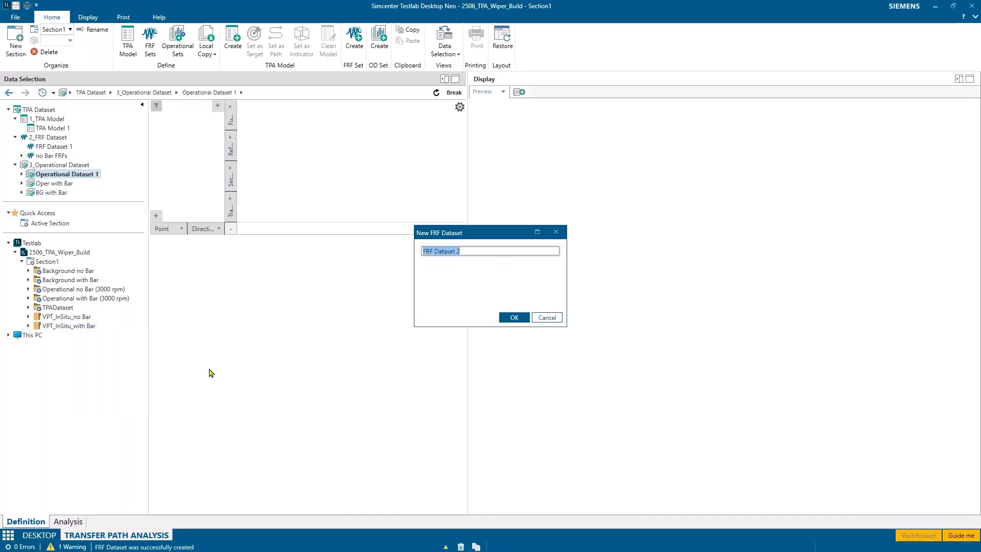
{"action": "type", "text": "with Bar FRFs"}
{"action": "key", "text": "Return"}
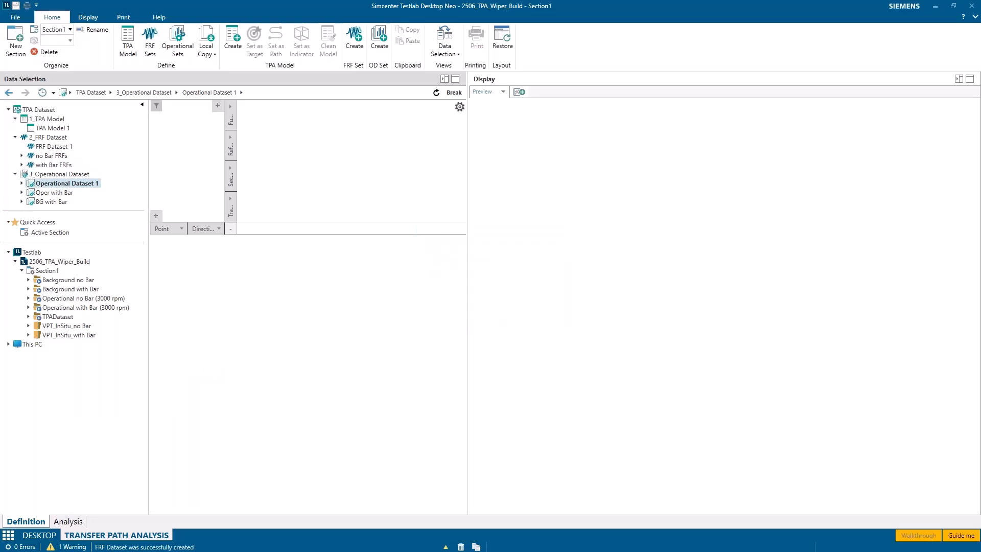
Delete the empty default datasets FRF Dataset 1 and Operational Dataset 1.
{"action": "right_click", "coordinate": [51, 147]}
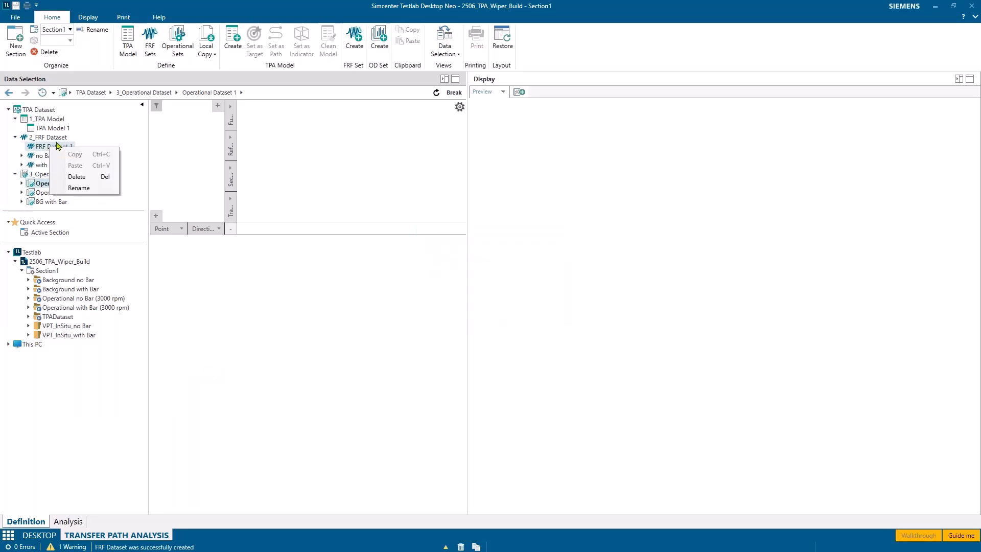
{"action": "left_click", "coordinate": [77, 177]}
{"action": "left_click", "coordinate": [568, 320]}
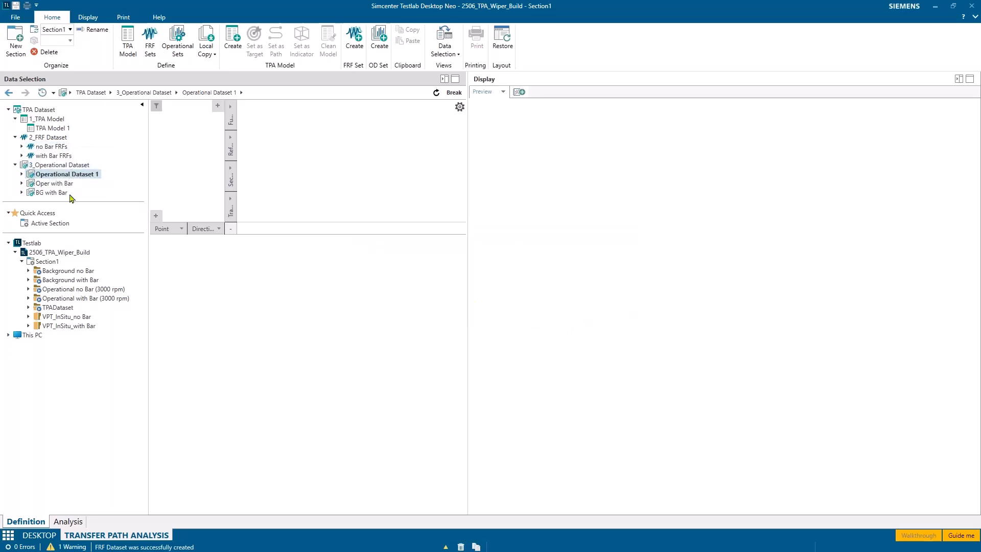
{"action": "right_click", "coordinate": [49, 175]}
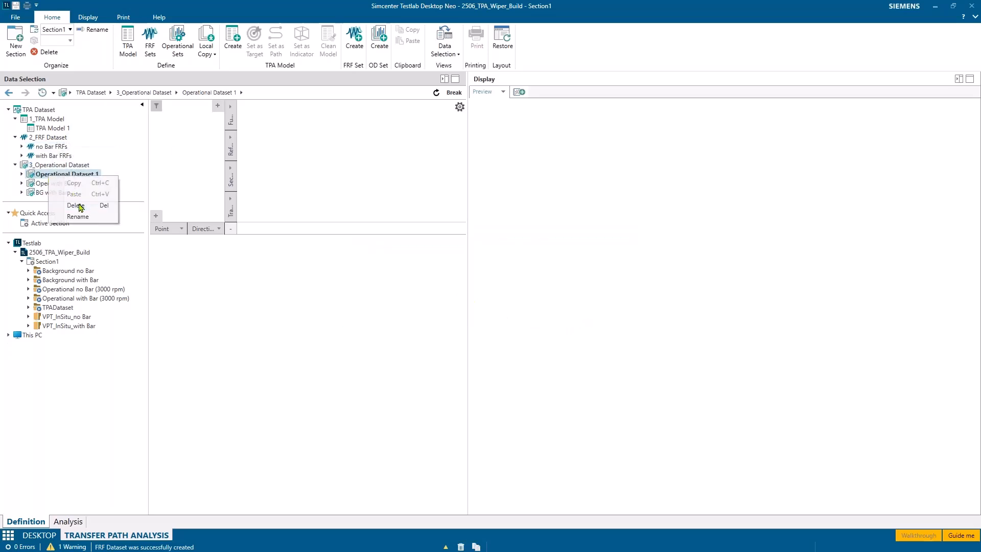
{"action": "left_click", "coordinate": [76, 205]}
{"action": "left_click", "coordinate": [574, 321]}
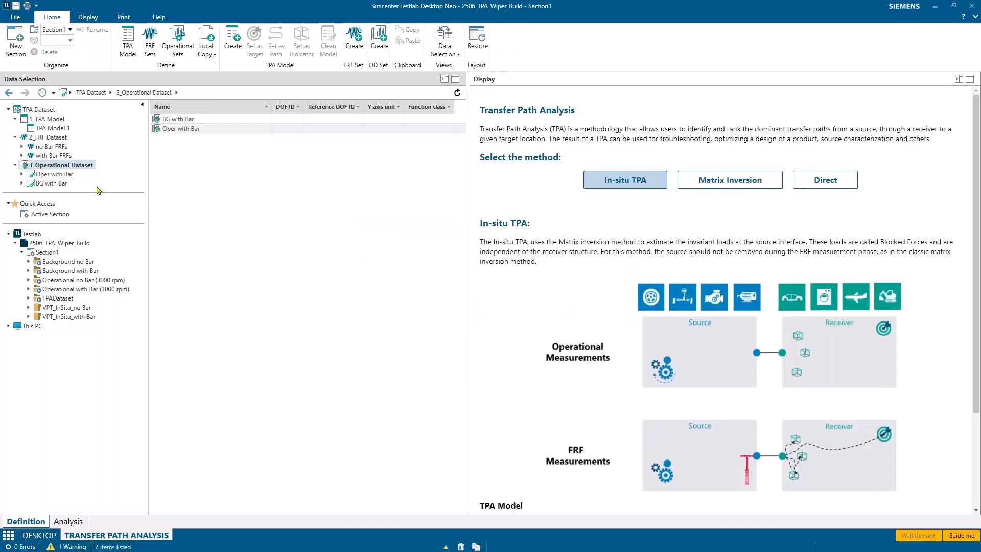
Review TPA Model 1, and preview the RZ, X and Y reference FRFs of the second and third points in with Bar FRFs.
{"action": "left_click", "coordinate": [52, 128]}
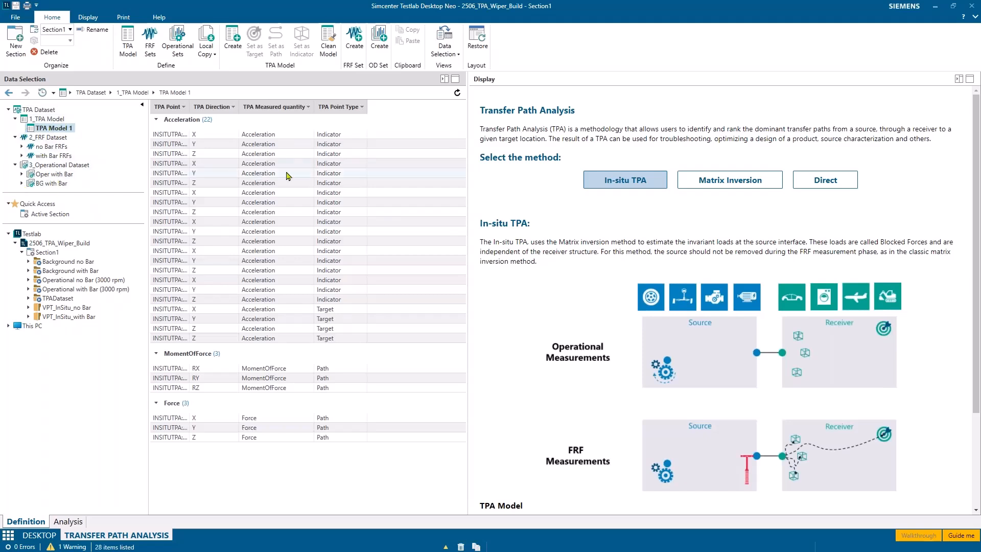
{"action": "left_click", "coordinate": [55, 156]}
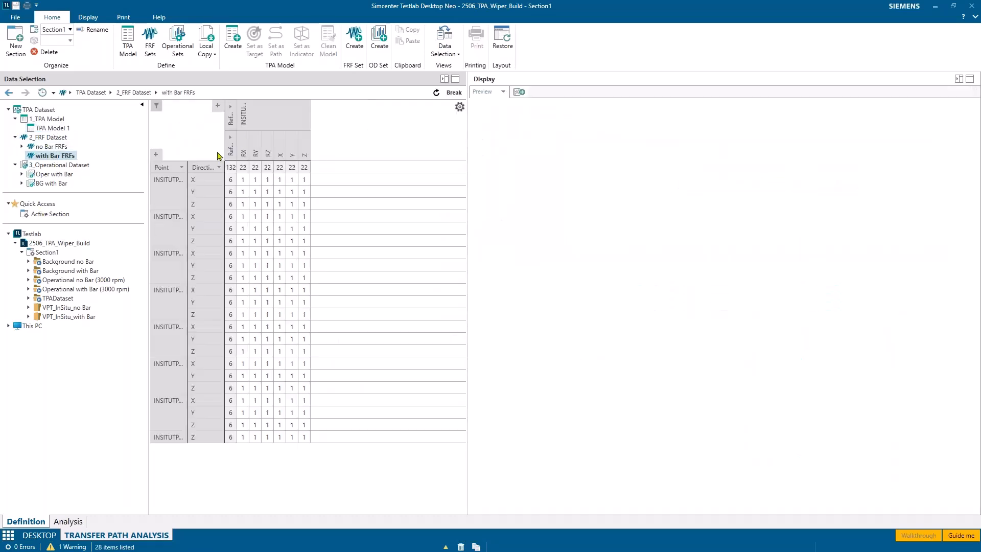
{"action": "left_click", "coordinate": [266, 216]}
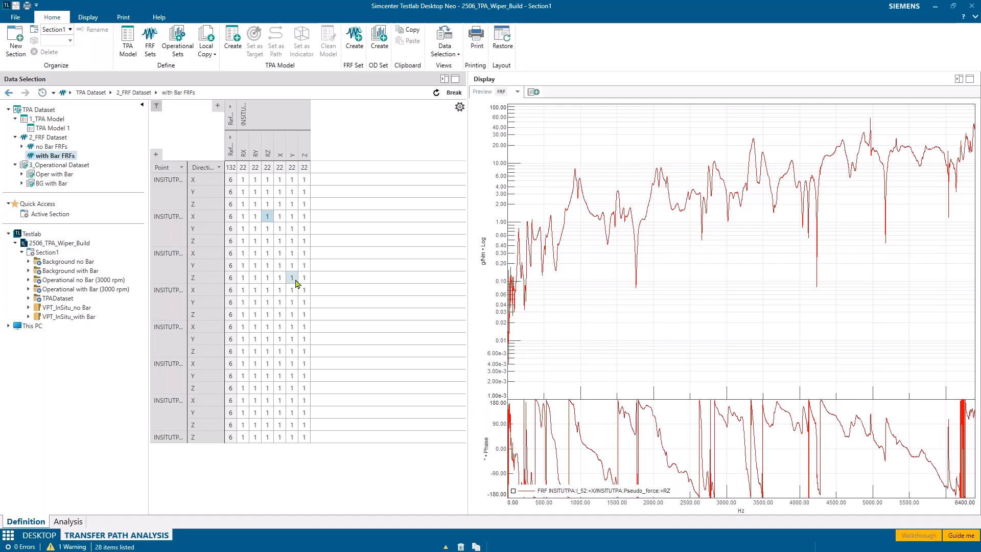
{"action": "left_click", "coordinate": [292, 277], "text": "shift"}
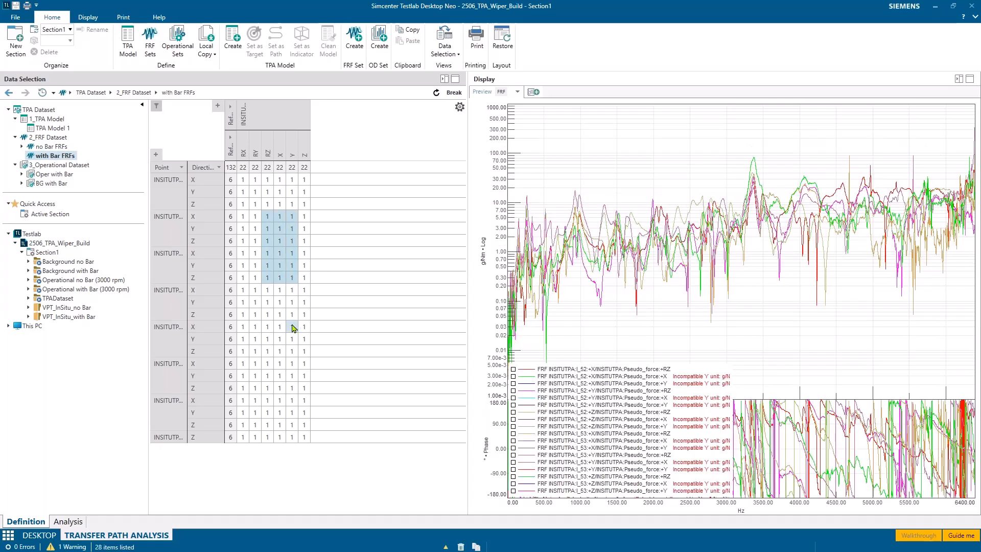
Preview the with Bar FRFs for references RX to RZ on the first two points, and X to Z on the third and fourth points.
{"action": "left_click", "coordinate": [242, 191]}
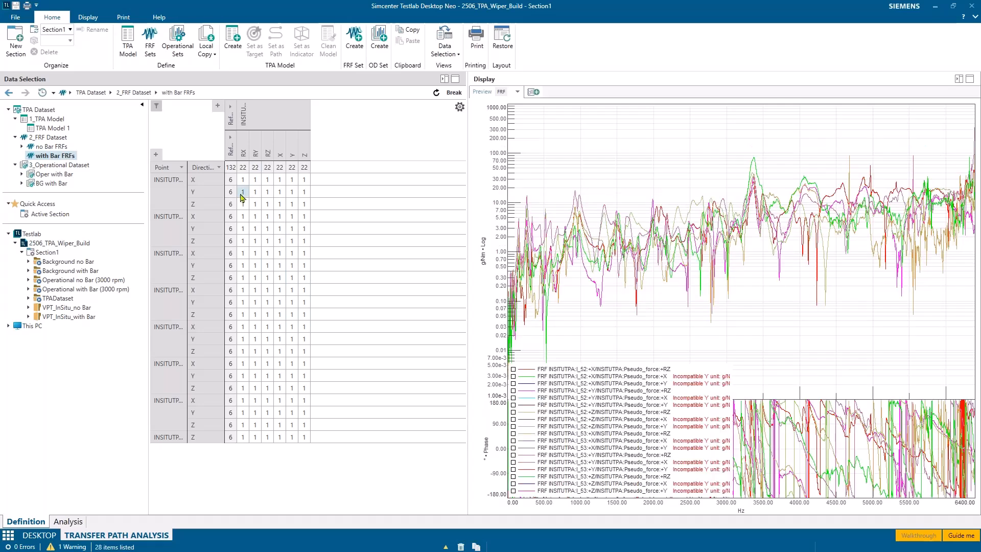
{"action": "left_click", "coordinate": [266, 216], "text": "shift"}
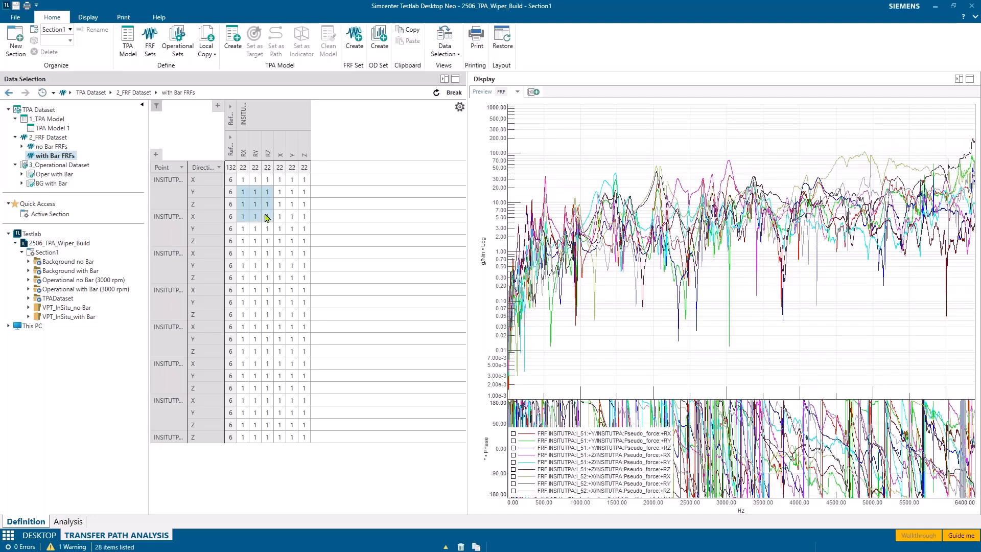
{"action": "left_click", "coordinate": [281, 253]}
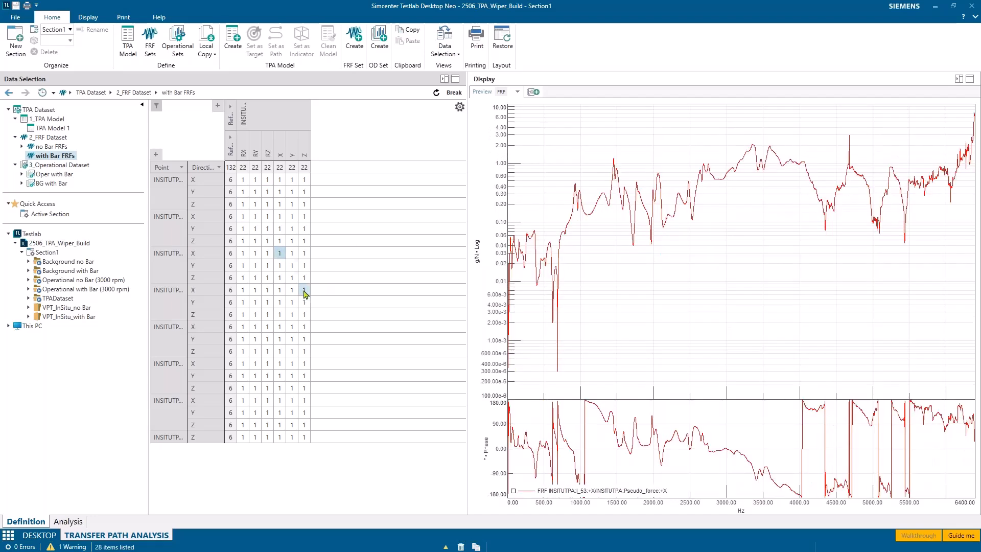
{"action": "left_click", "coordinate": [304, 290], "text": "shift"}
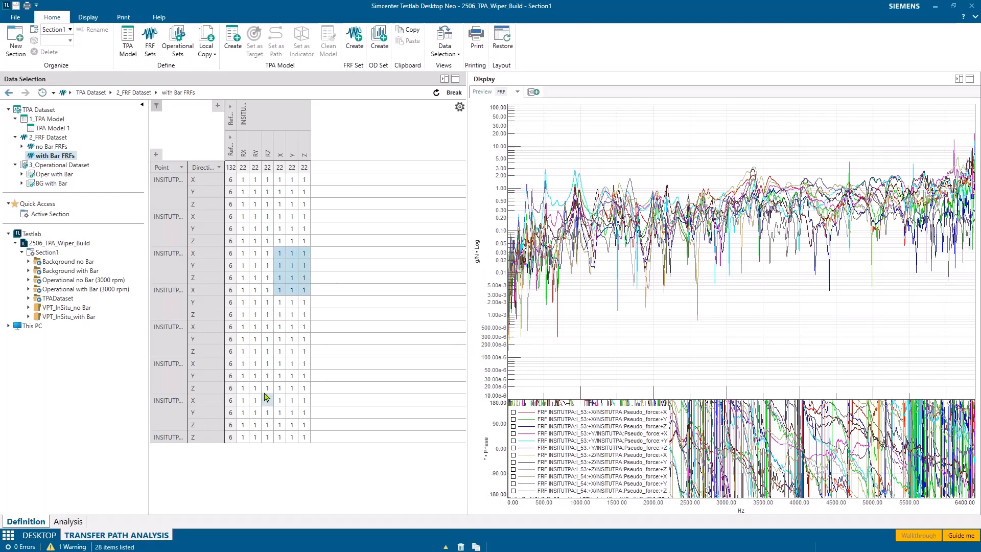
Preview spectra I_51:Y through I_53:Y in Oper with Bar and I_52:Z through I_54:Z in BG with Bar.
{"action": "left_click", "coordinate": [49, 178]}
{"action": "left_click", "coordinate": [242, 253]}
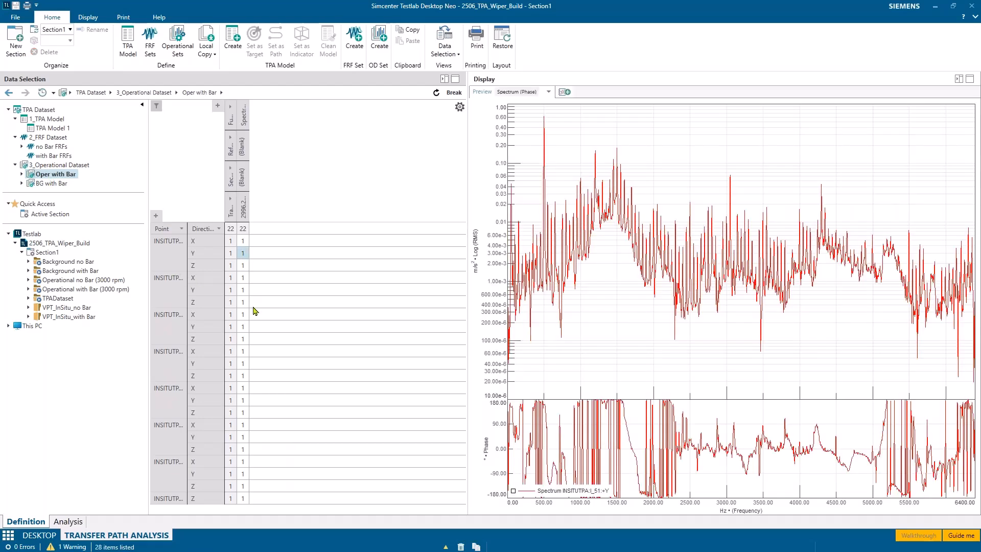
{"action": "left_click", "coordinate": [244, 326], "text": "shift"}
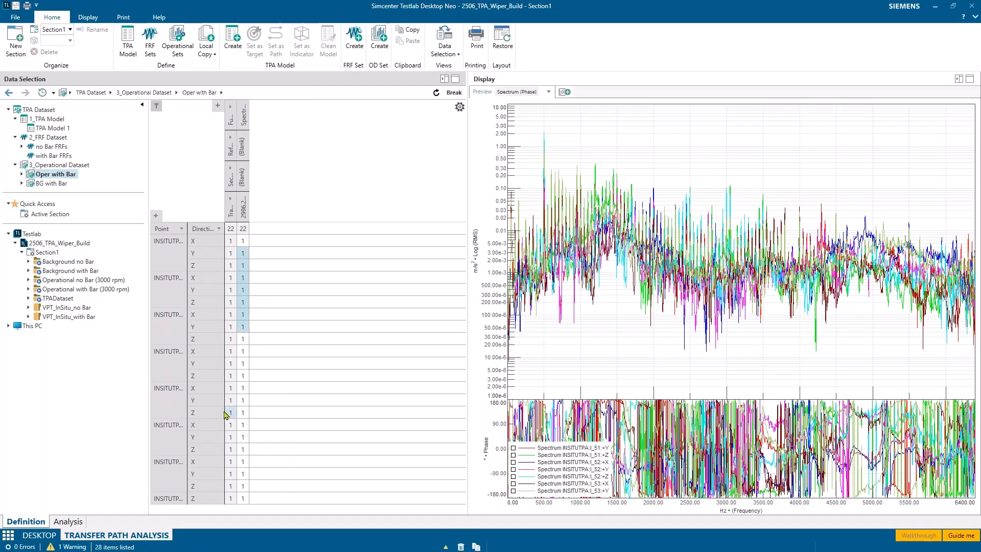
{"action": "left_click", "coordinate": [57, 184]}
{"action": "left_click", "coordinate": [243, 303]}
{"action": "left_click", "coordinate": [244, 375], "text": "shift"}
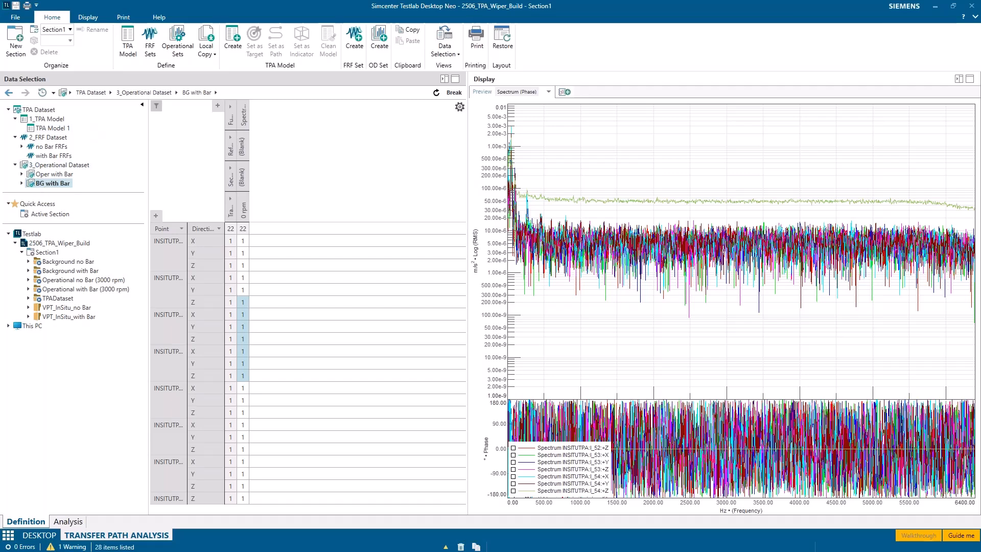
Switch from defining the datasets to the Analysis task of the transfer path analysis.
{"action": "left_click", "coordinate": [66, 522]}
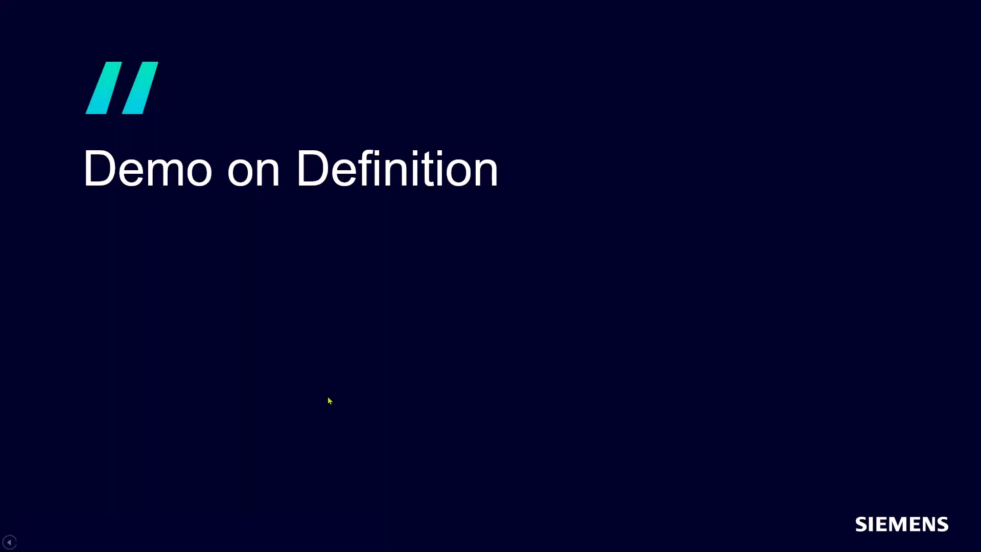
{"action": "left_click", "coordinate": [326, 398]}
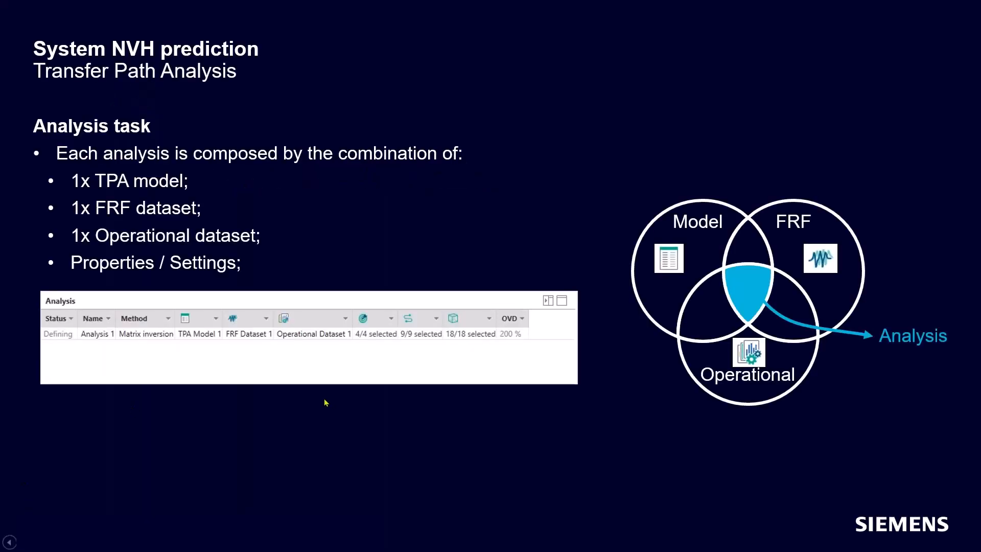
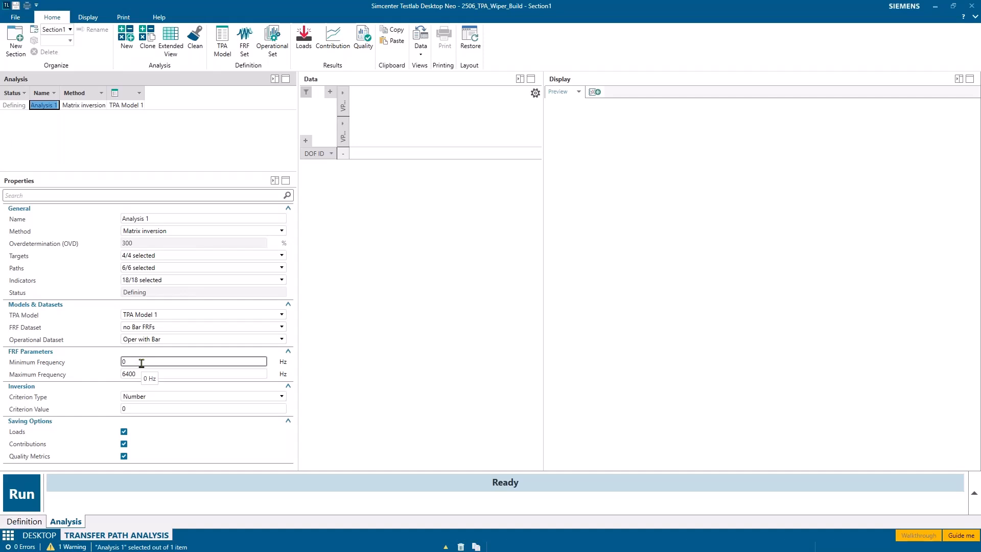
Check the method options of Analysis 1 and keep it on Matrix inversion.
{"action": "left_click", "coordinate": [201, 218]}
{"action": "left_click_drag", "start_coordinate": [202, 218], "coordinate": [126, 229]}
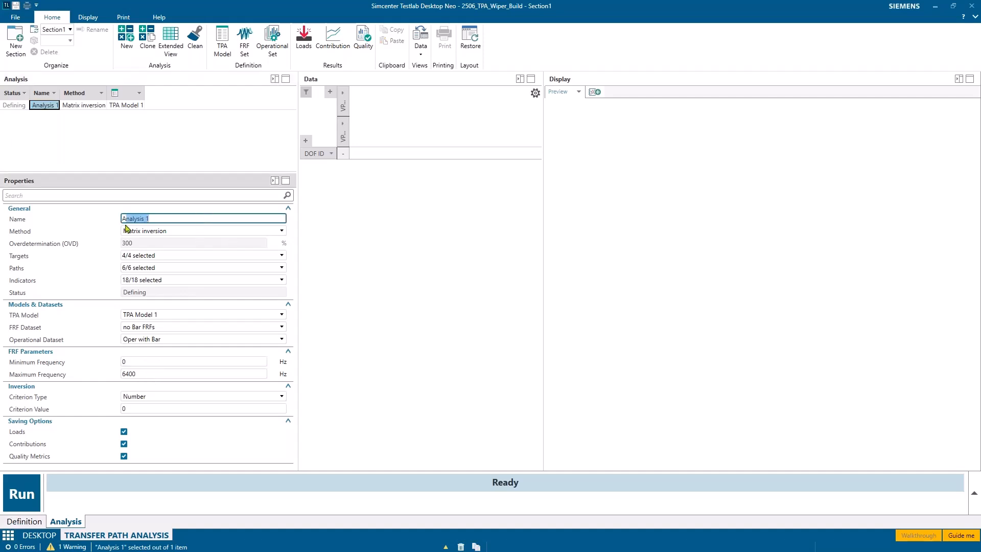
{"action": "left_click", "coordinate": [162, 218]}
{"action": "left_click", "coordinate": [192, 233]}
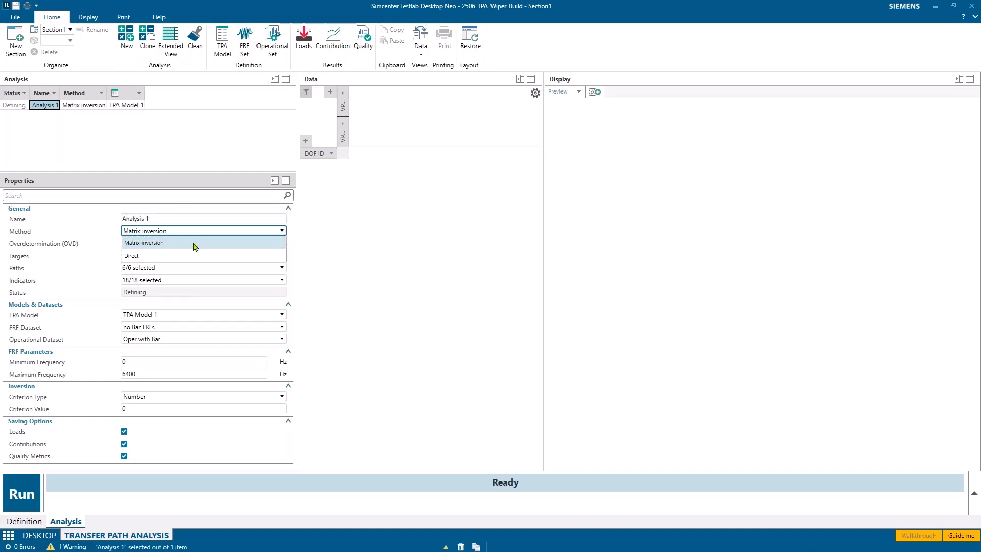
{"action": "left_click", "coordinate": [195, 243]}
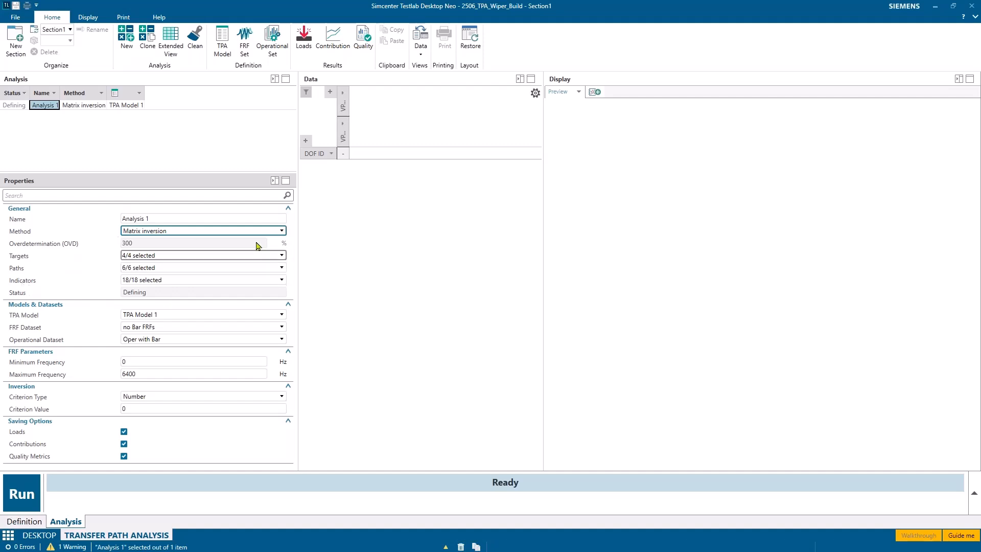
Assign the with Bar FRFs and Oper with Bar datasets to Analysis 1 and rename it OP with Bar.
{"action": "left_click", "coordinate": [184, 328]}
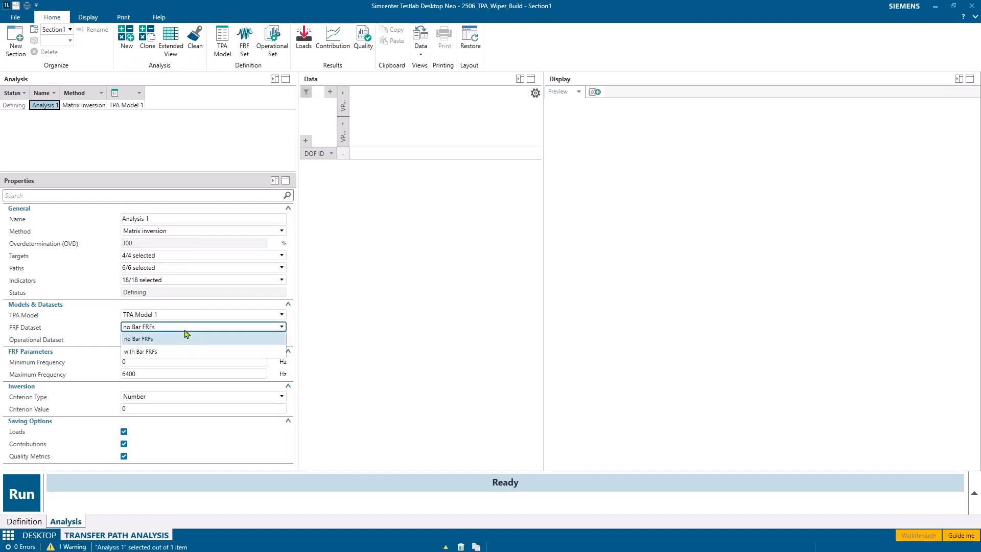
{"action": "left_click", "coordinate": [167, 352]}
{"action": "left_click", "coordinate": [179, 341]}
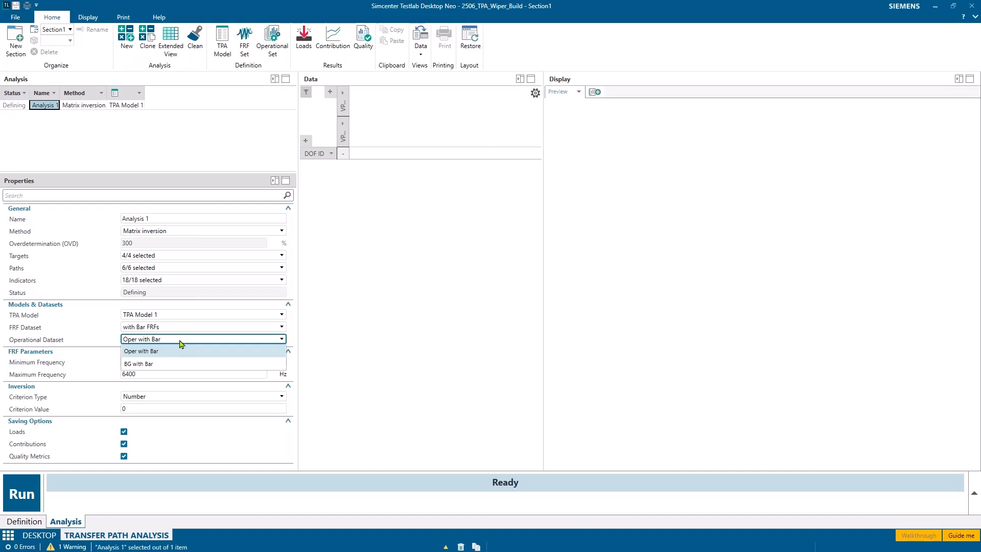
{"action": "left_click", "coordinate": [177, 353]}
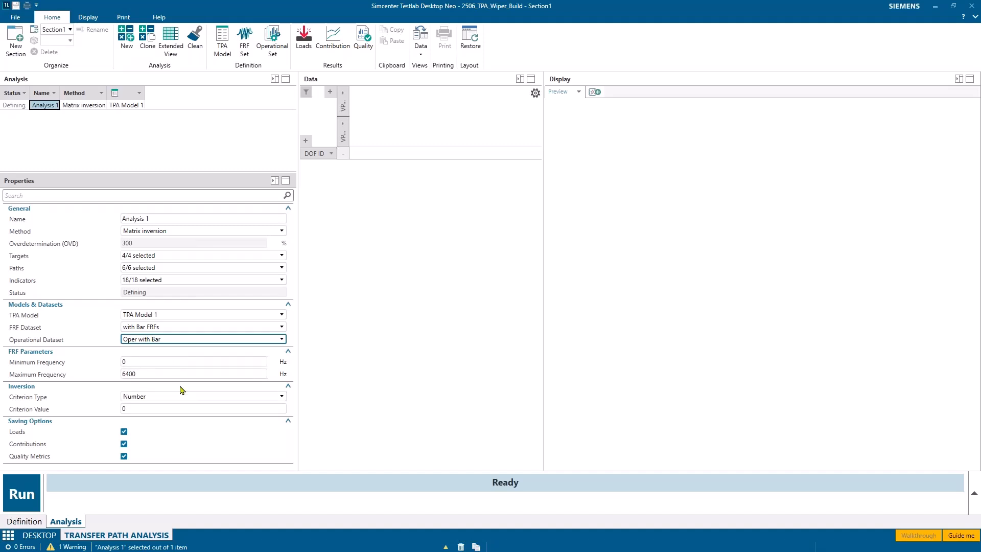
{"action": "left_click", "coordinate": [160, 219]}
{"action": "type", "text": "OP with Bar"}
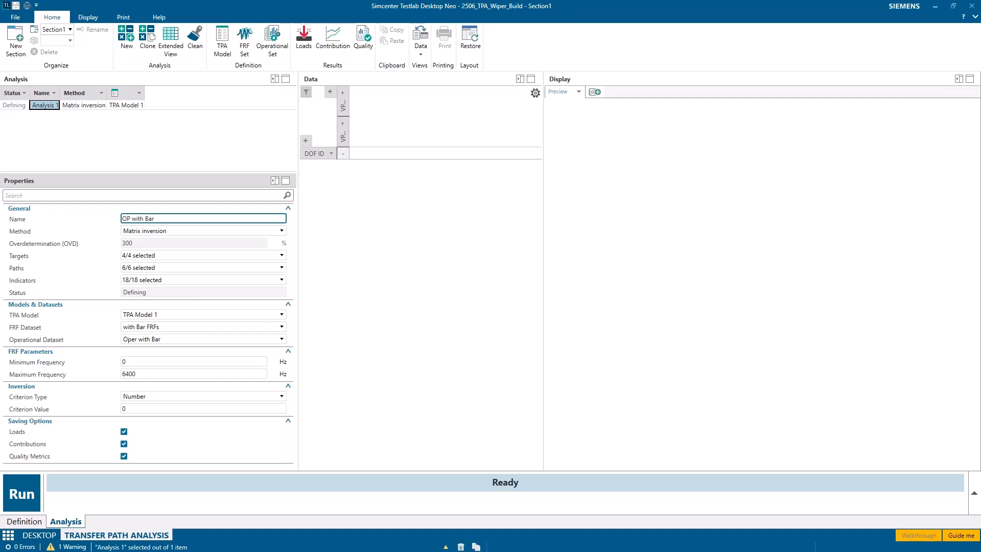
{"action": "key", "text": "Return"}
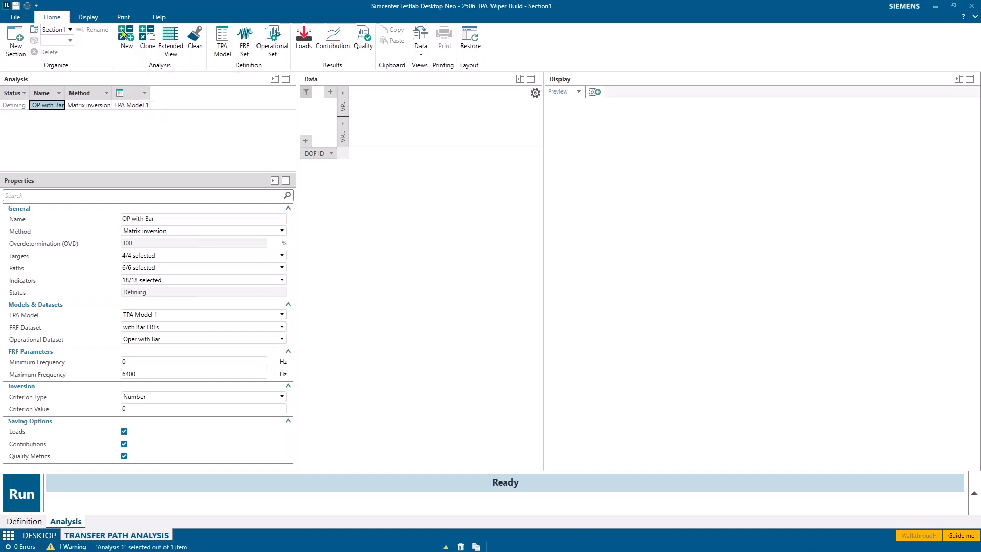
Clone OP with Bar, rename the selected original BG with Bar and set its operational dataset to BG with Bar.
{"action": "left_click", "coordinate": [148, 37]}
{"action": "left_click", "coordinate": [148, 218]}
{"action": "double_click", "coordinate": [128, 218]}
{"action": "type", "text": "BG"}
{"action": "key", "text": "Return"}
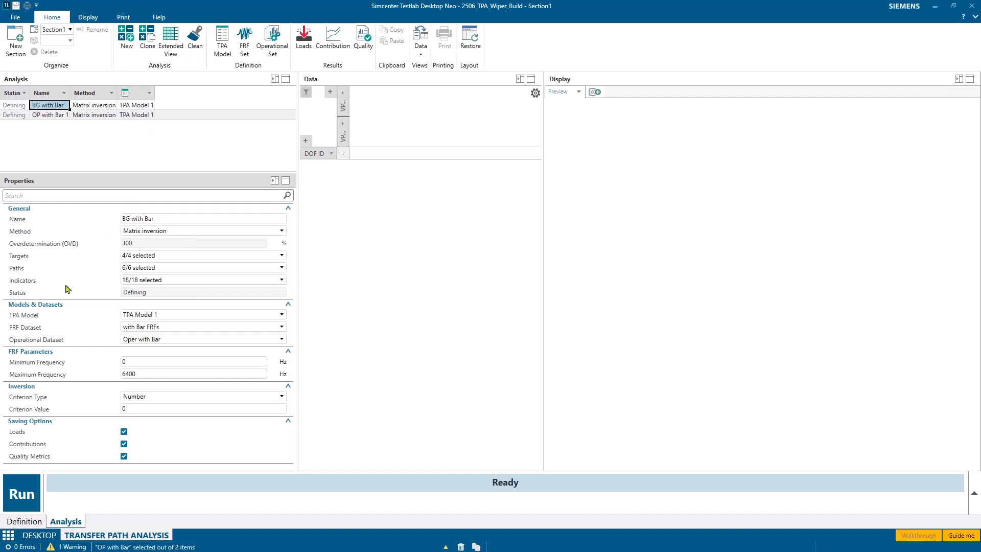
{"action": "left_click", "coordinate": [171, 340]}
{"action": "left_click", "coordinate": [158, 363]}
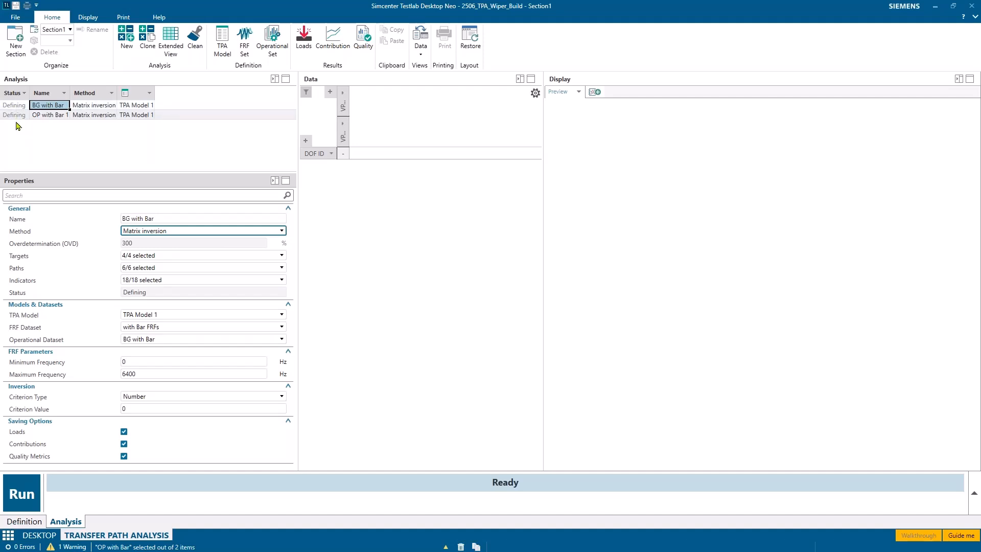
Clone the BG with Bar analysis and rename the copy OP no Bar.
{"action": "left_click", "coordinate": [127, 42]}
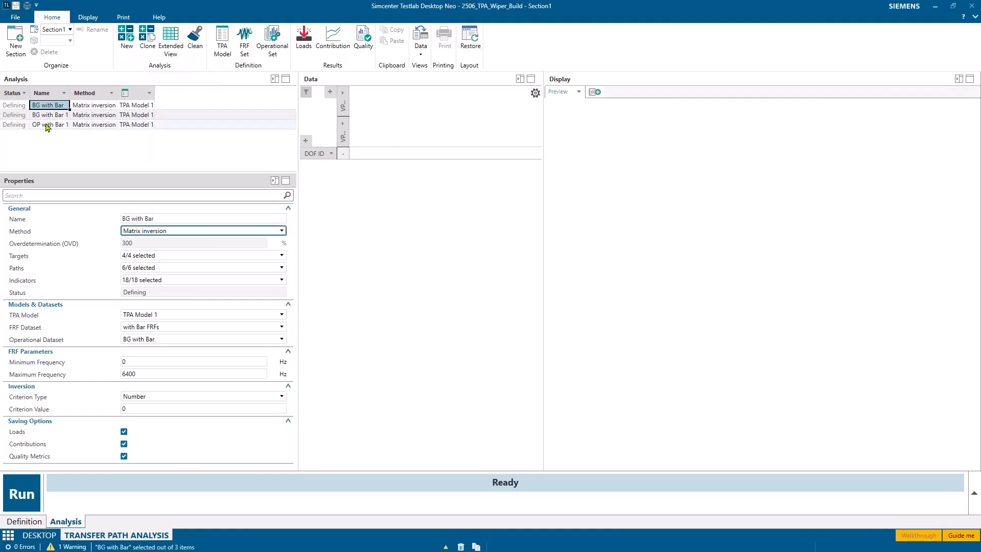
{"action": "left_click", "coordinate": [49, 115]}
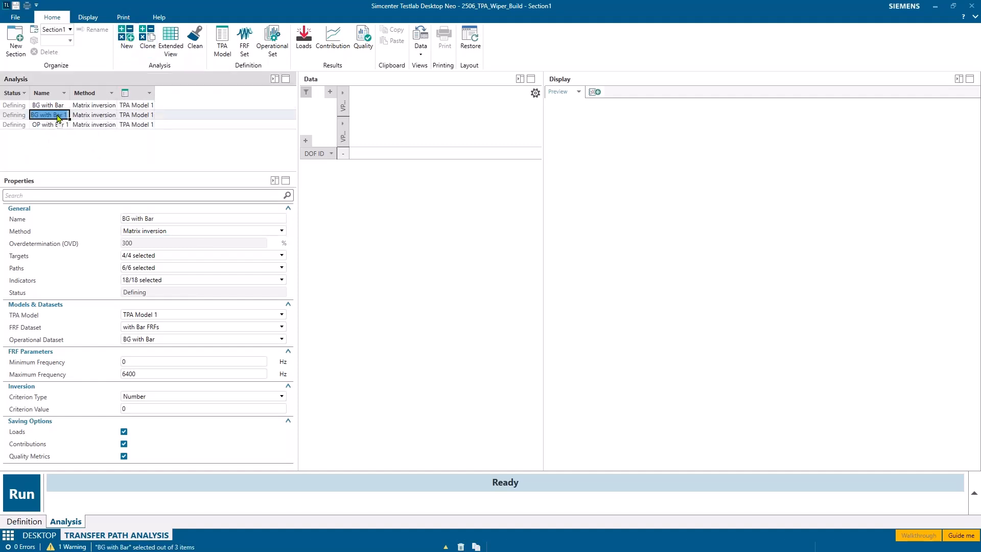
{"action": "left_click", "coordinate": [129, 219]}
{"action": "type", "text": "OP without"}
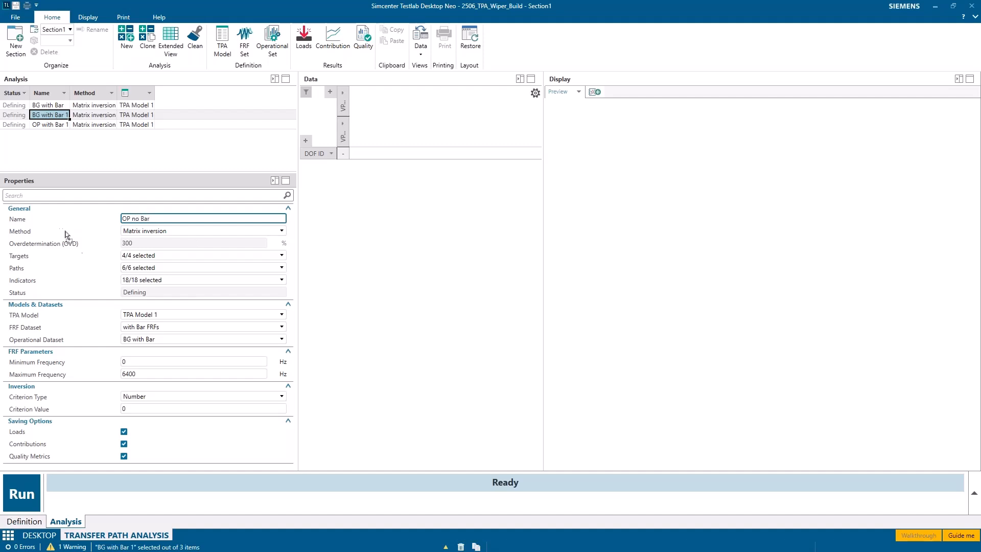
Set OP no Bar to use the no Bar FRFs dataset and the Oper with Bar operational dataset.
{"action": "left_click", "coordinate": [188, 329]}
{"action": "left_click", "coordinate": [194, 329]}
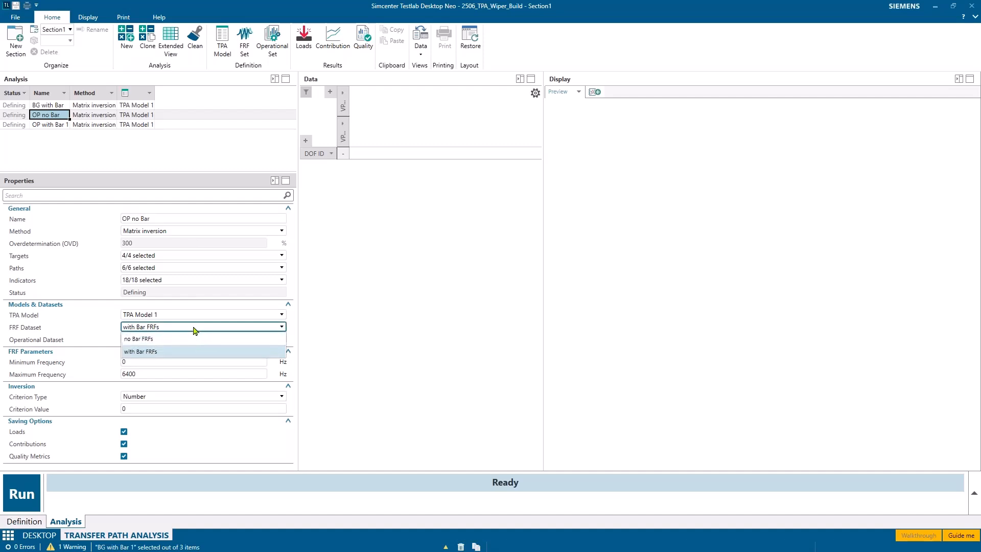
{"action": "left_click", "coordinate": [190, 339]}
{"action": "left_click", "coordinate": [189, 340]}
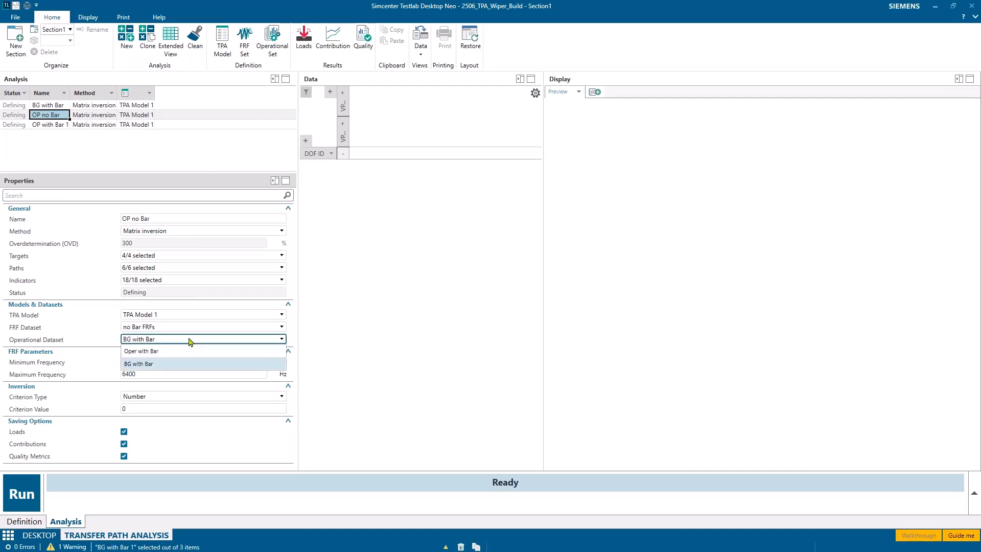
{"action": "left_click", "coordinate": [174, 352]}
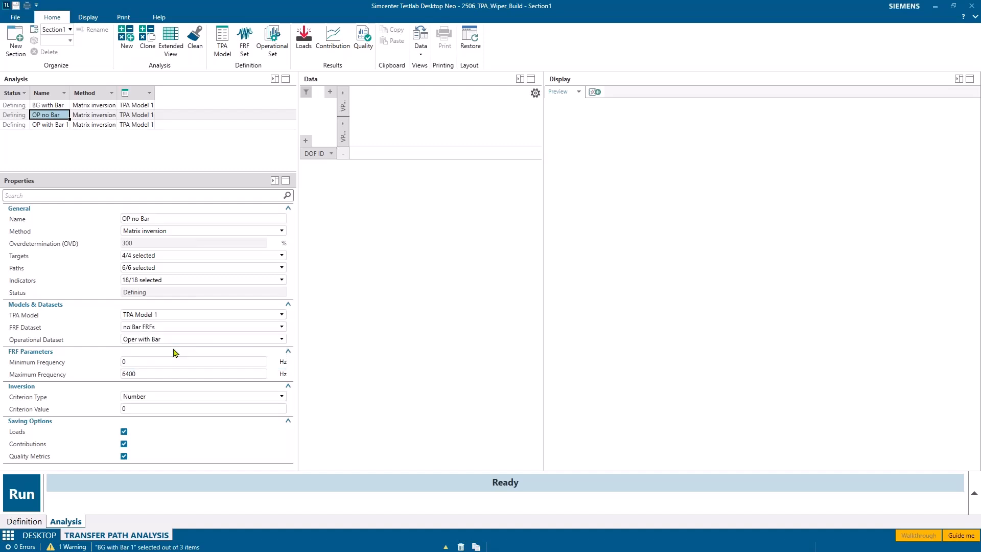
{"action": "left_click", "coordinate": [181, 340]}
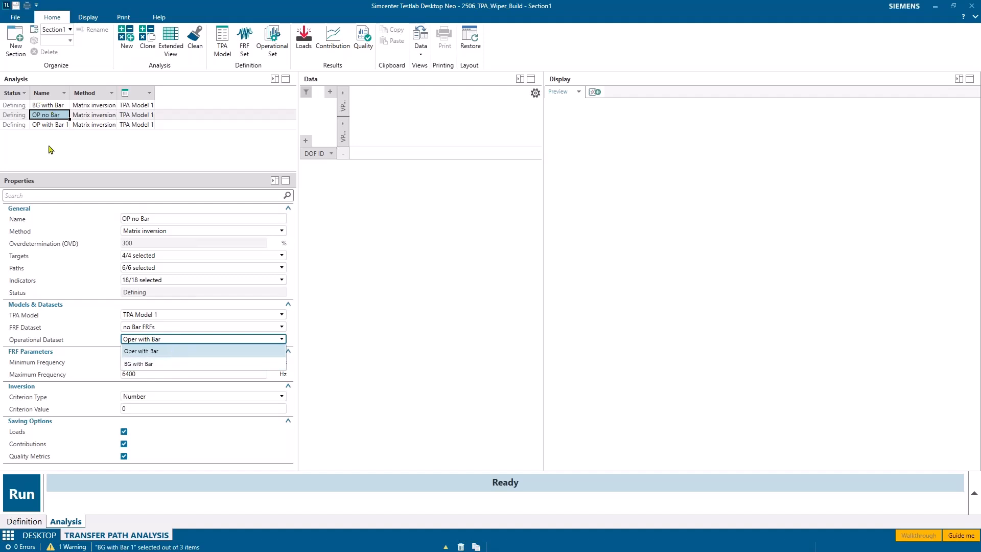
{"action": "left_click", "coordinate": [322, 287]}
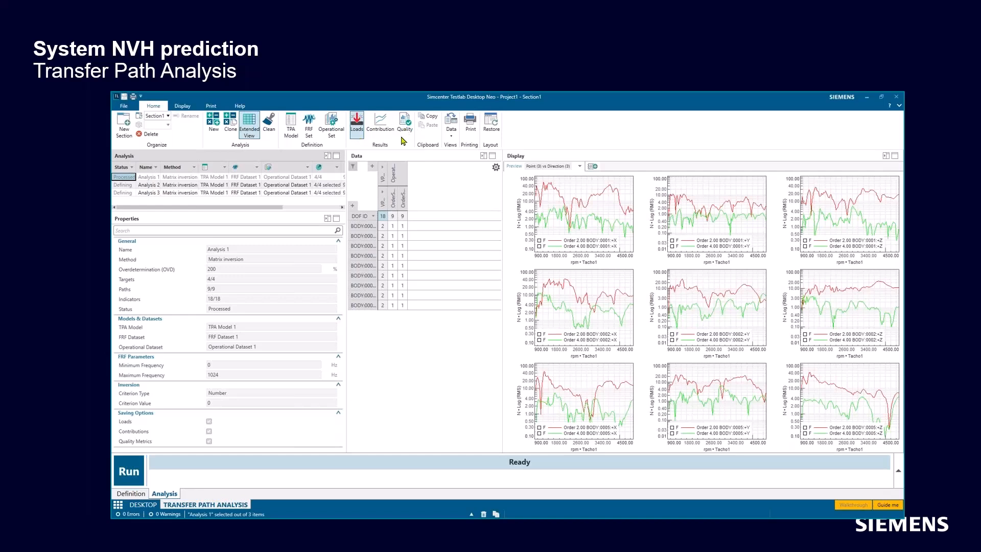
{"action": "left_click", "coordinate": [491, 292]}
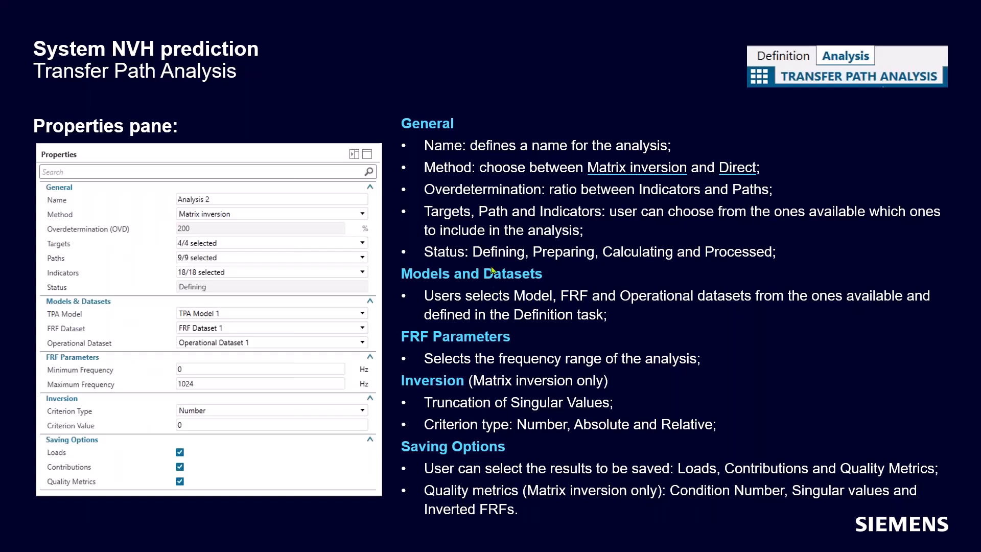
{"action": "left_click", "coordinate": [754, 338]}
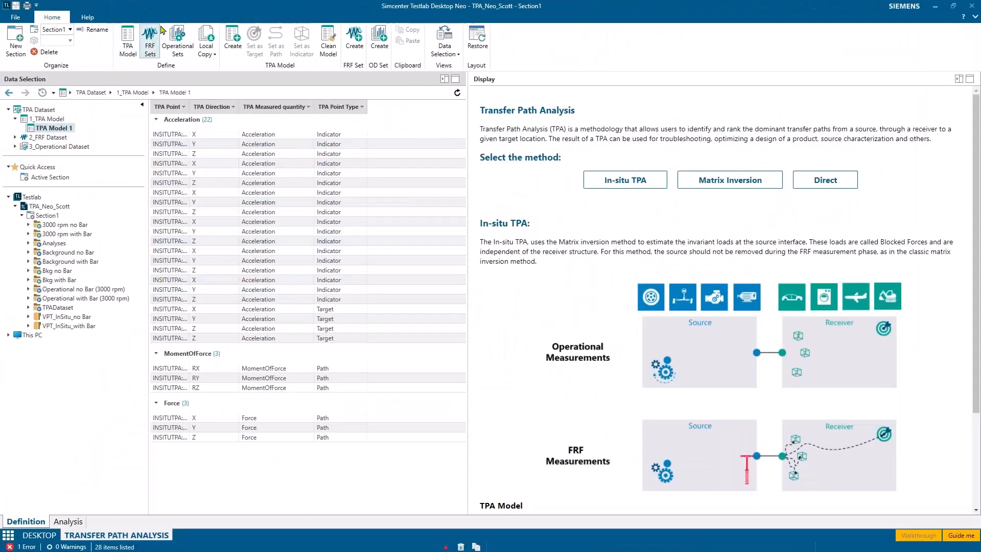
Open the Analysis task of the processed project and delete the Function-Map 1 picture from the display.
{"action": "left_click", "coordinate": [65, 521]}
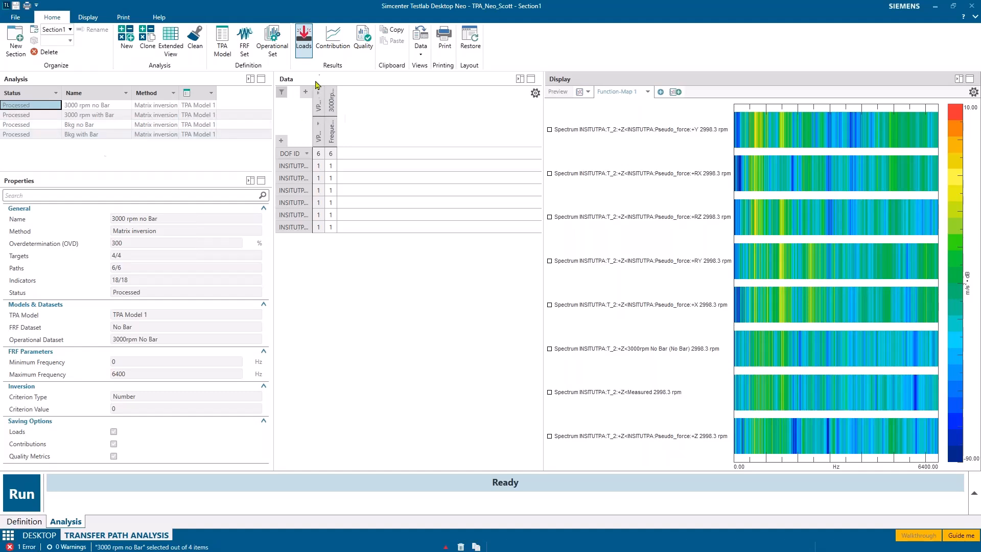
{"action": "right_click", "coordinate": [644, 94]}
{"action": "left_click", "coordinate": [684, 205]}
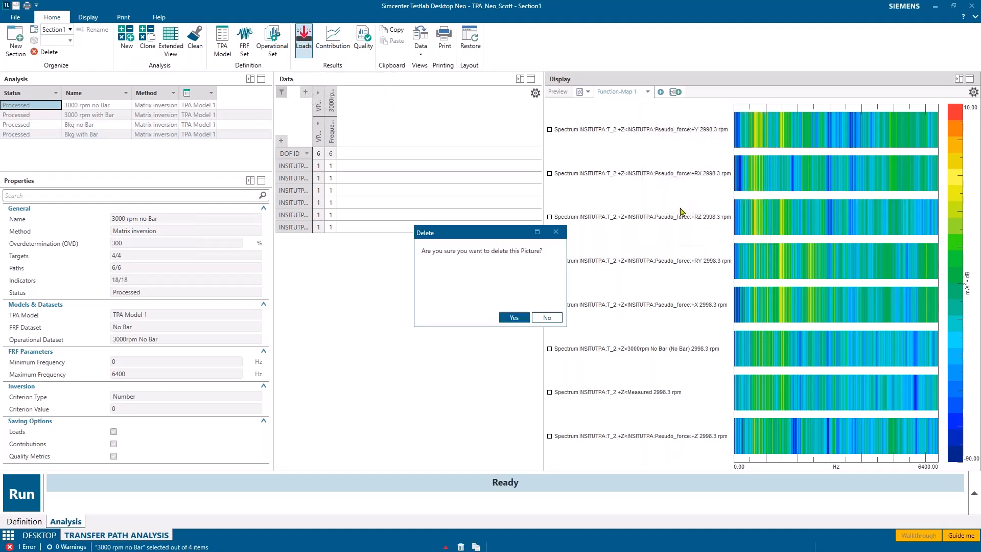
{"action": "left_click", "coordinate": [523, 319]}
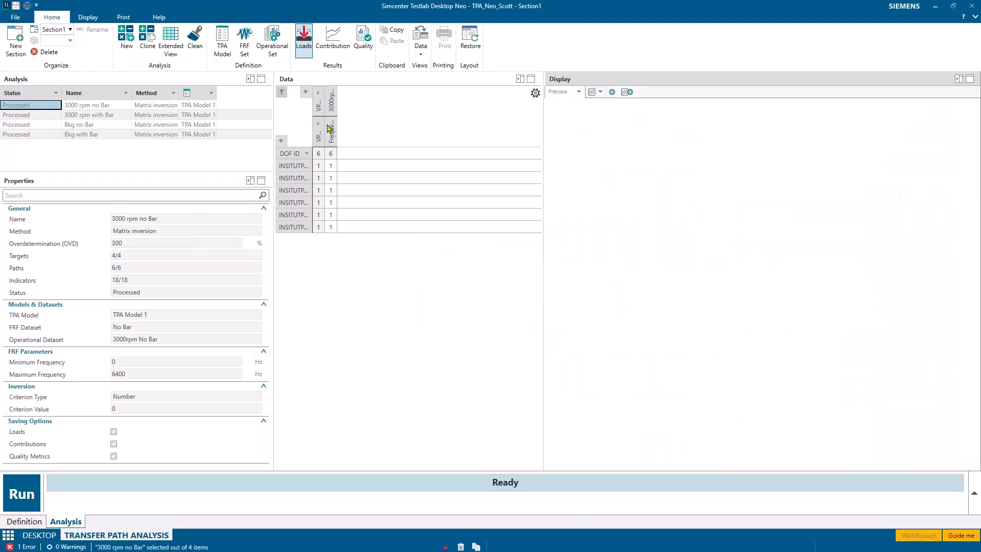
Show the contribution results and the quality metrics of the processed 3000 rpm no Bar analysis.
{"action": "left_click", "coordinate": [321, 41]}
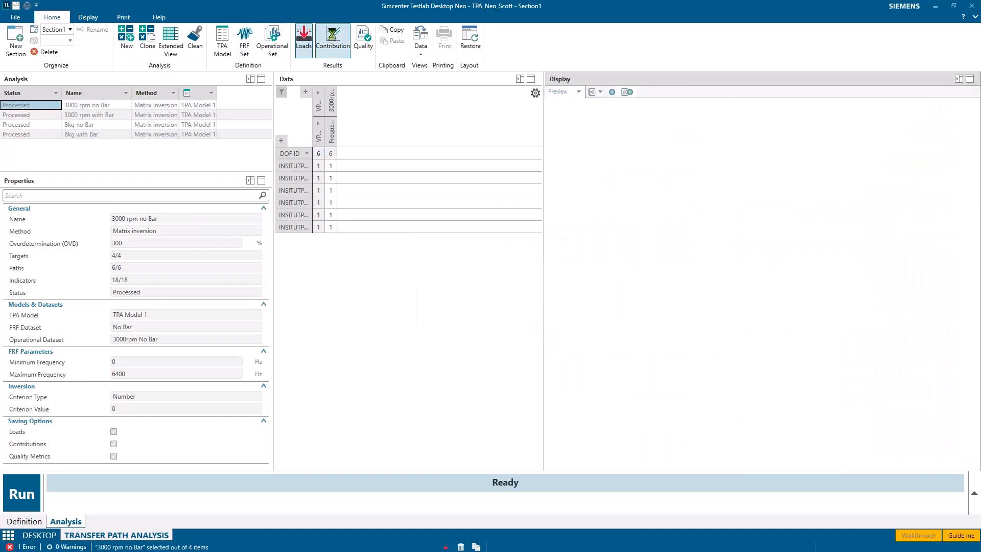
{"action": "left_click", "coordinate": [364, 37]}
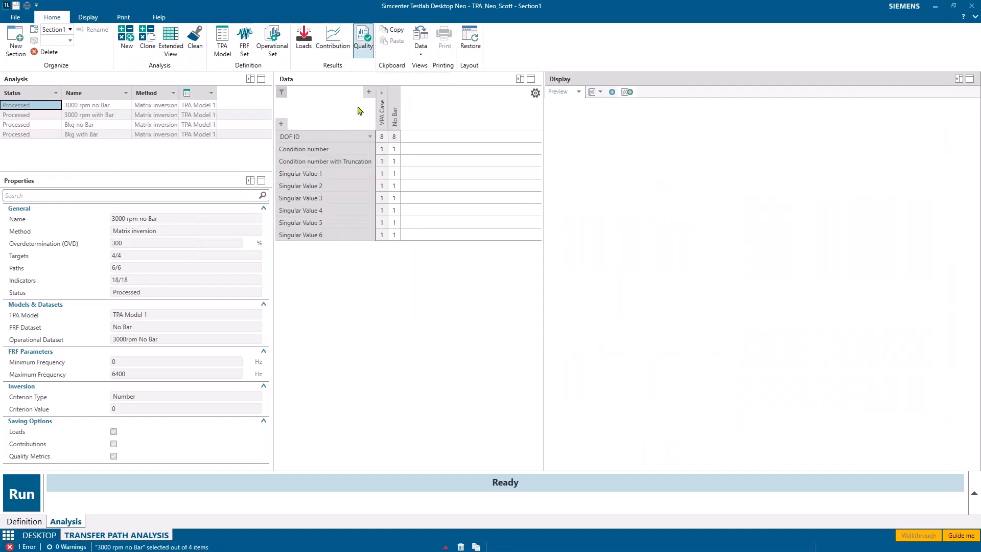
Show only the load results of the 3000 rpm no Bar analysis and resize the data table headers to fit their full labels.
{"action": "left_click", "coordinate": [332, 40]}
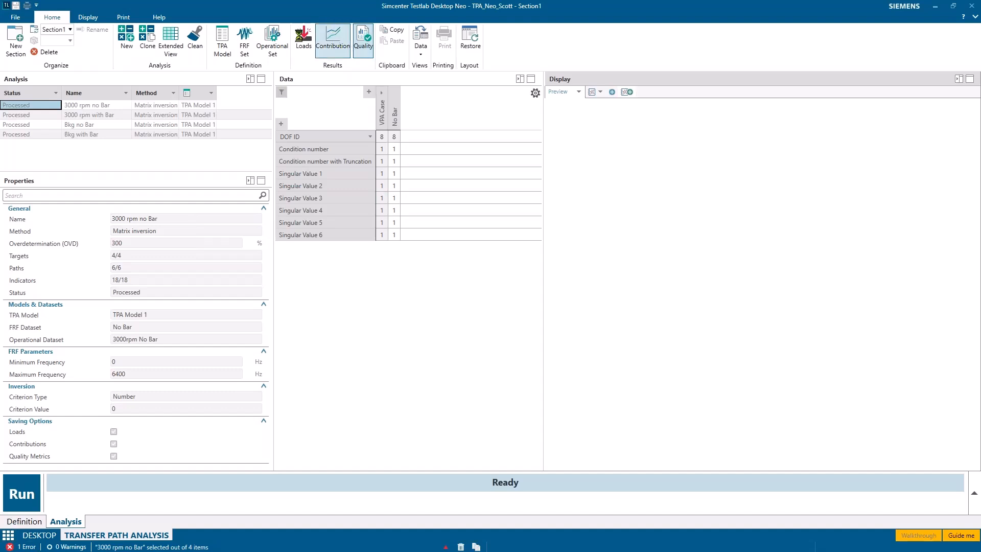
{"action": "left_click", "coordinate": [303, 41]}
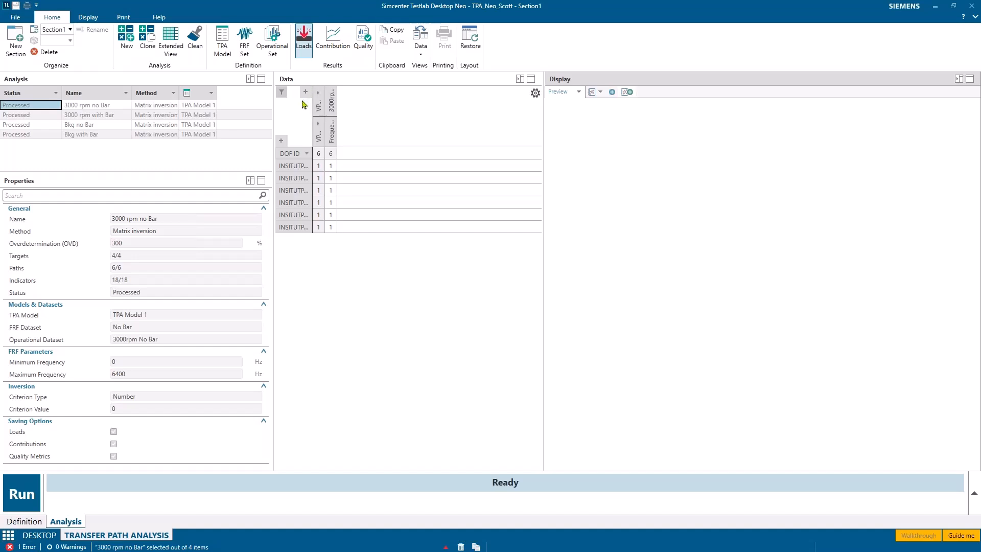
{"action": "left_click", "coordinate": [536, 93]}
{"action": "left_click", "coordinate": [546, 116]}
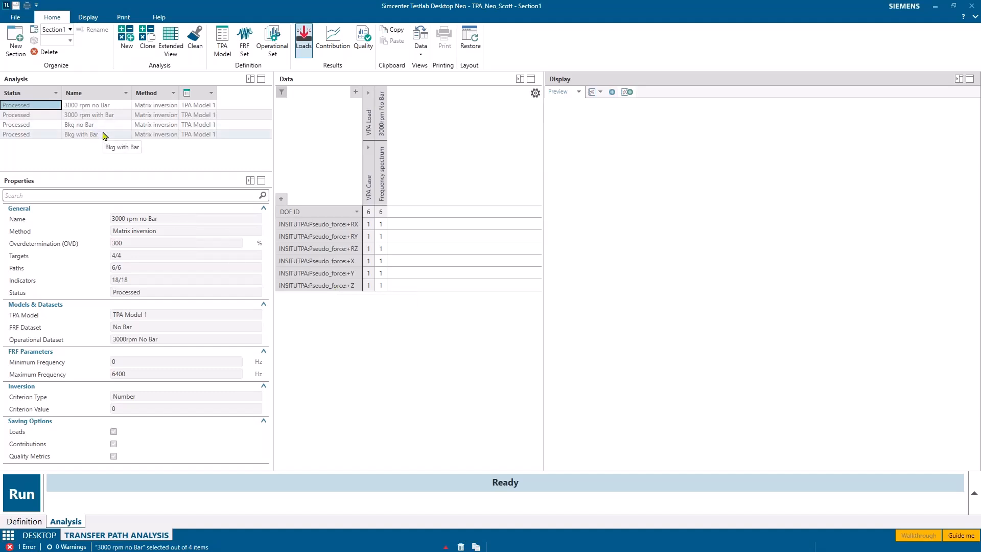
Select the 3000 rpm no Bar and 3000 rpm with Bar analyses together and plot all pseudo-force loads of each case in turn.
{"action": "left_click", "coordinate": [37, 127], "text": "ctrl"}
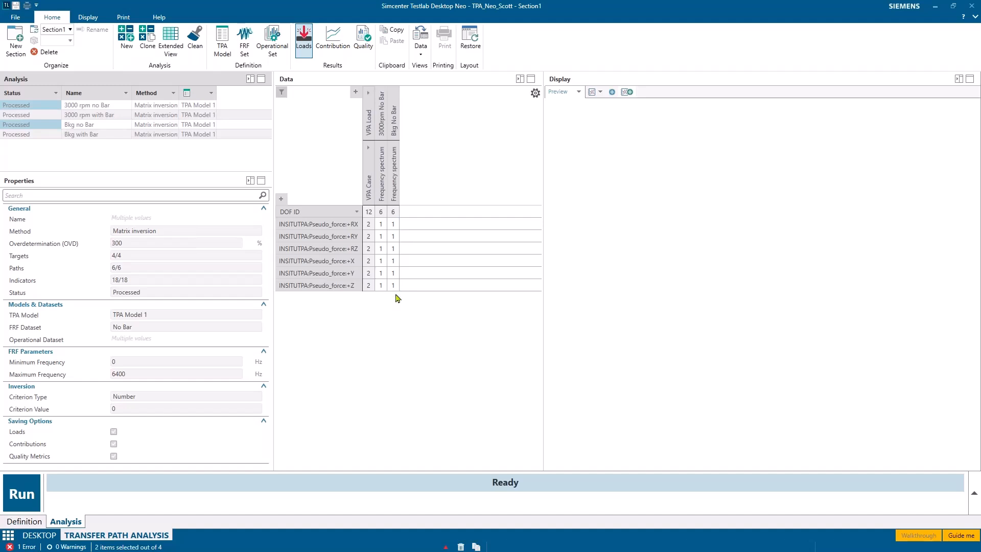
{"action": "left_click", "coordinate": [47, 110]}
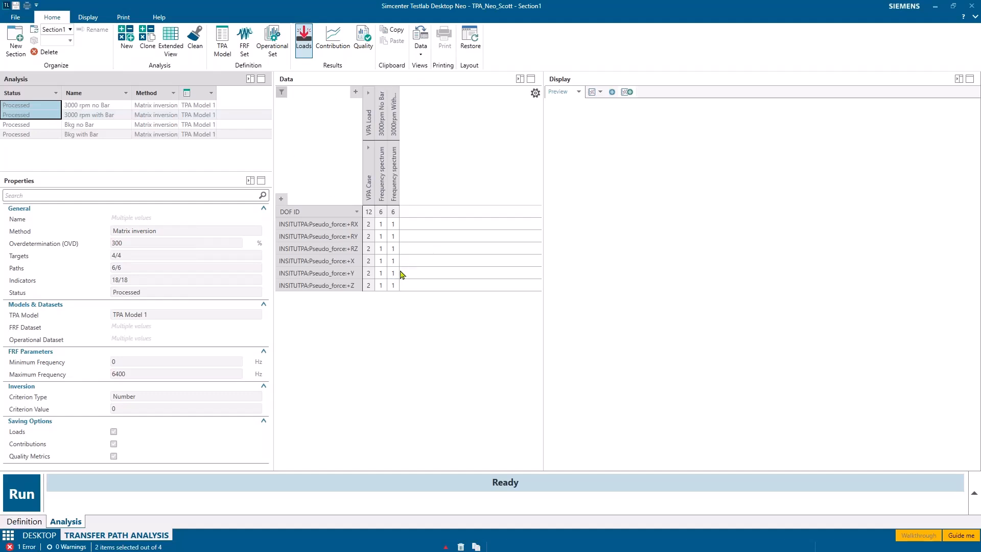
{"action": "left_click", "coordinate": [381, 212]}
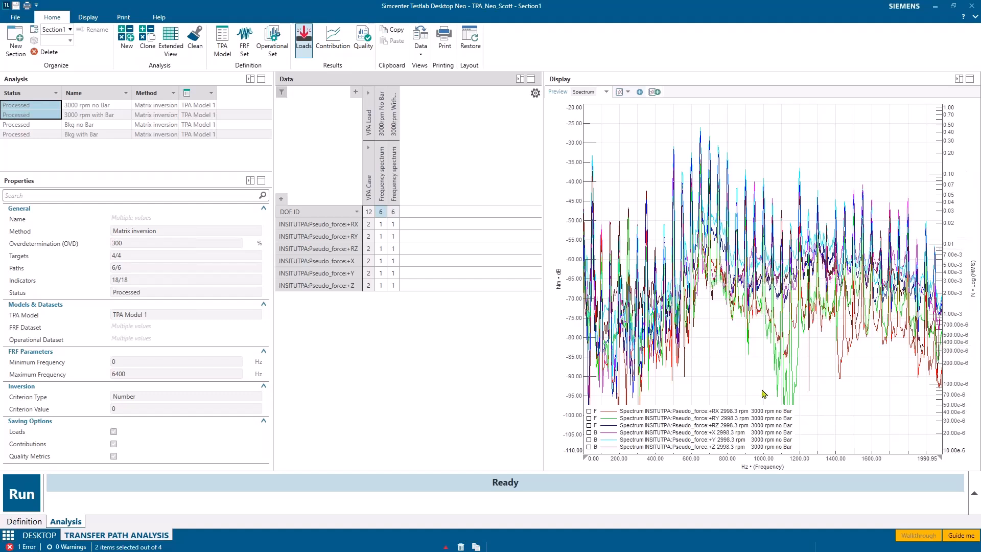
{"action": "left_click", "coordinate": [394, 213]}
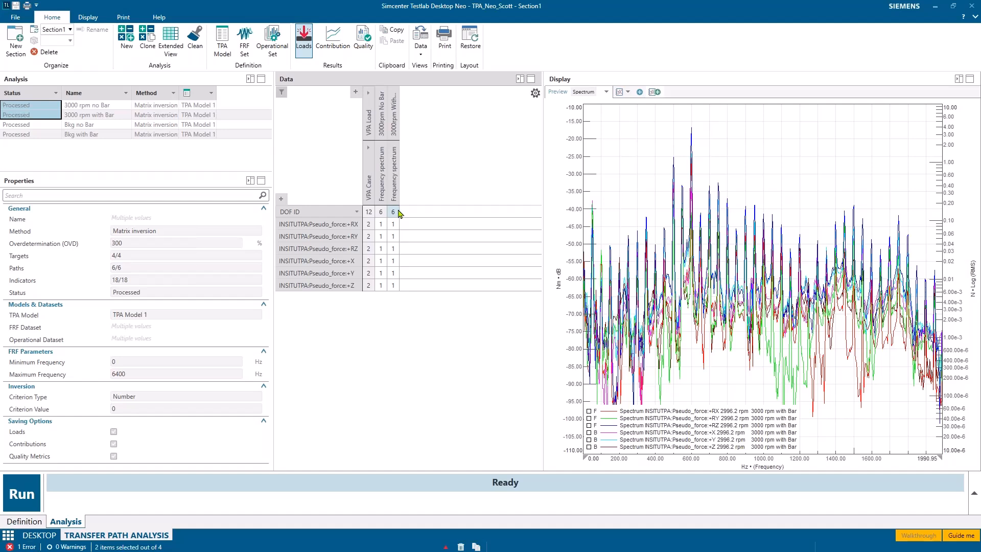
Compare the no Bar and with Bar load spectra for the individual pseudo-forces +RX, +X, +Y and +Z.
{"action": "left_click", "coordinate": [380, 224]}
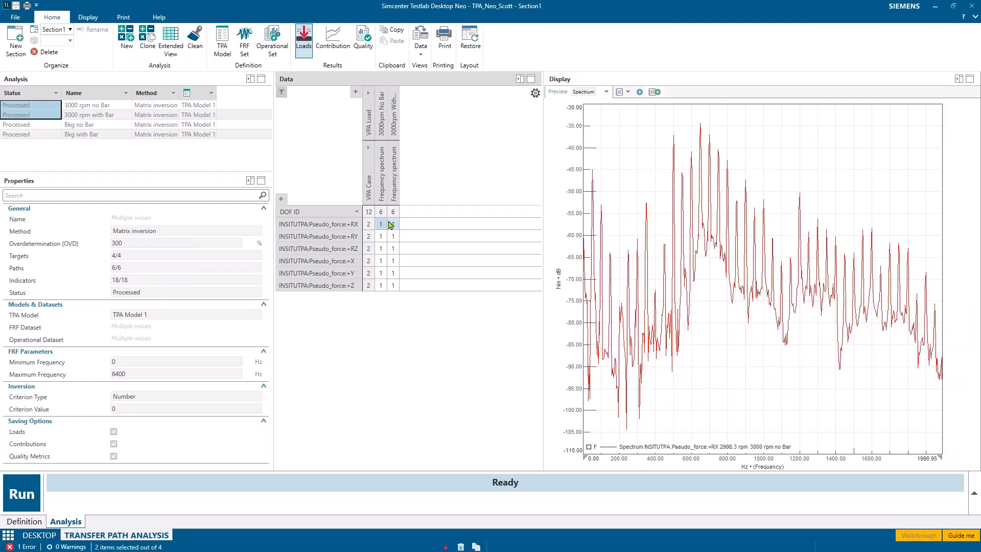
{"action": "left_click", "coordinate": [391, 224], "text": "ctrl"}
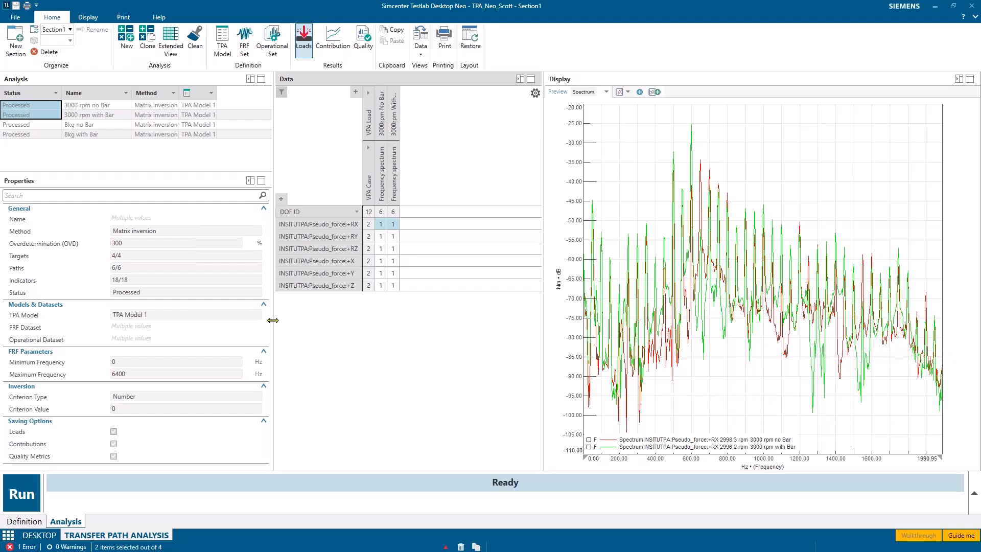
{"action": "left_click", "coordinate": [368, 261]}
{"action": "left_click", "coordinate": [368, 272]}
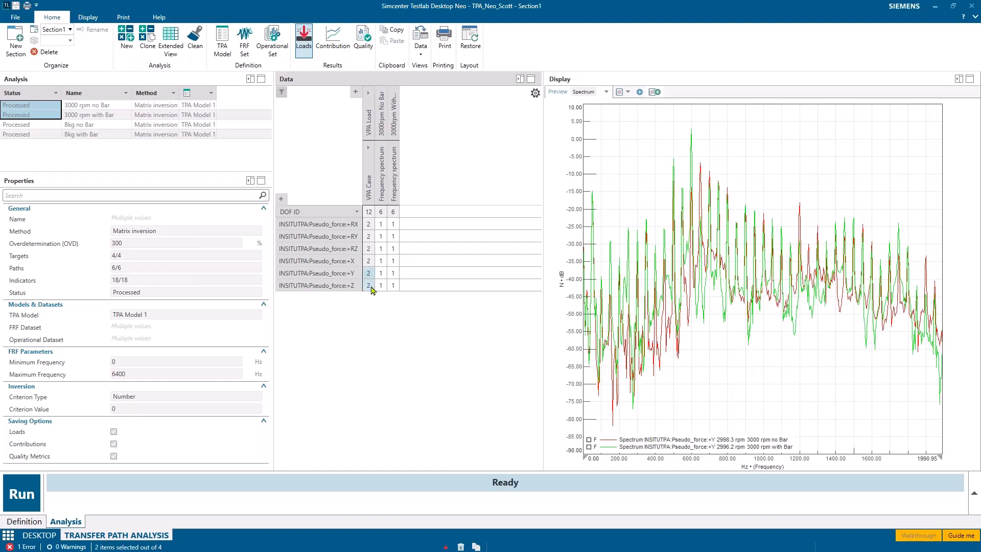
{"action": "left_click", "coordinate": [369, 286]}
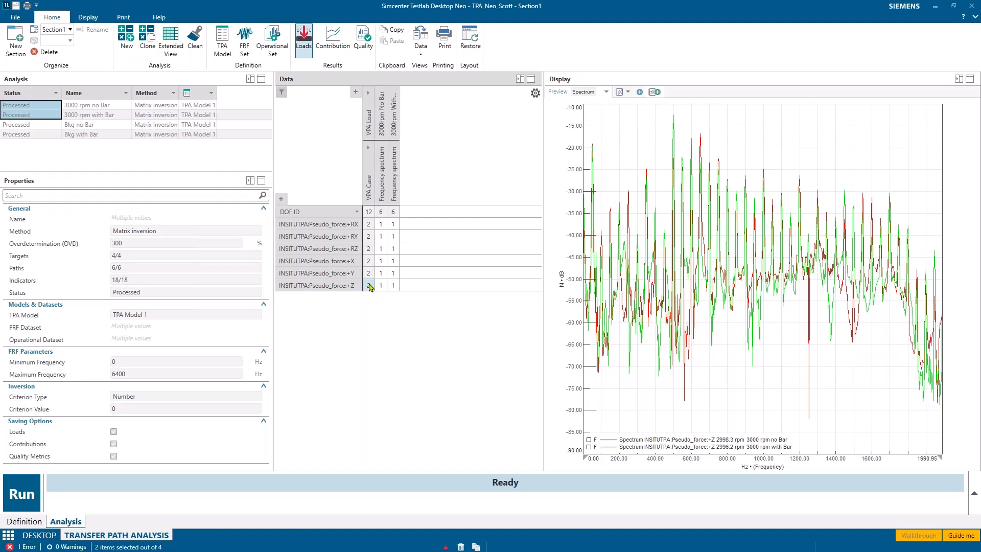
Switch the results from loads to contributions and resize the data table headers to fit their full labels.
{"action": "left_click", "coordinate": [337, 39]}
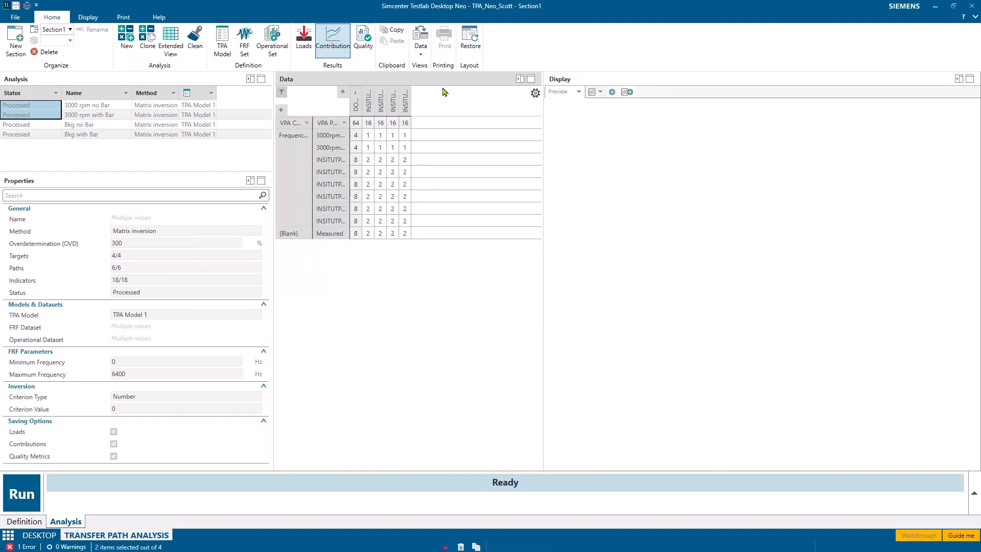
{"action": "left_click", "coordinate": [534, 94]}
{"action": "left_click", "coordinate": [543, 114]}
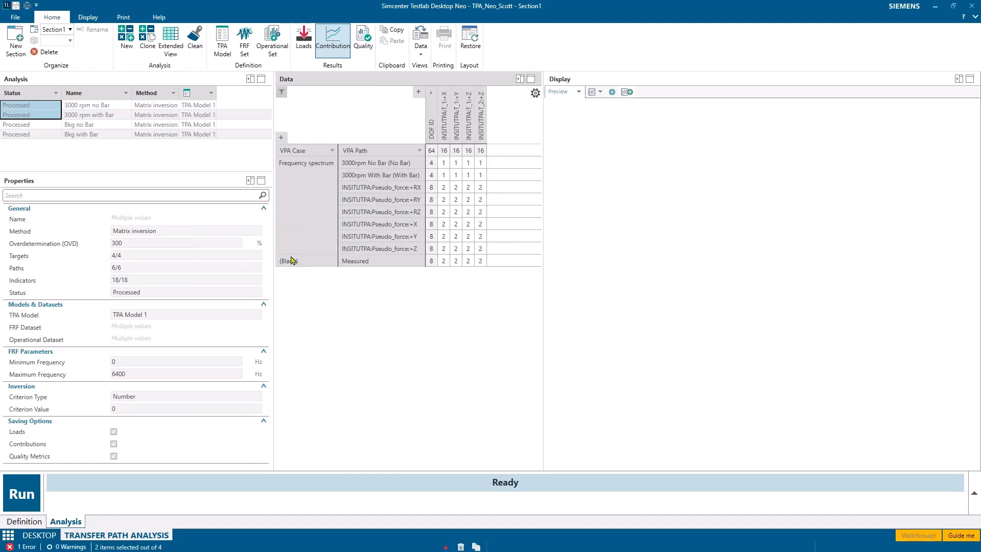
Plot all contributions at target INSITUTPA:T_1:+X in the preview and add a new Function-Map display.
{"action": "left_click", "coordinate": [444, 151]}
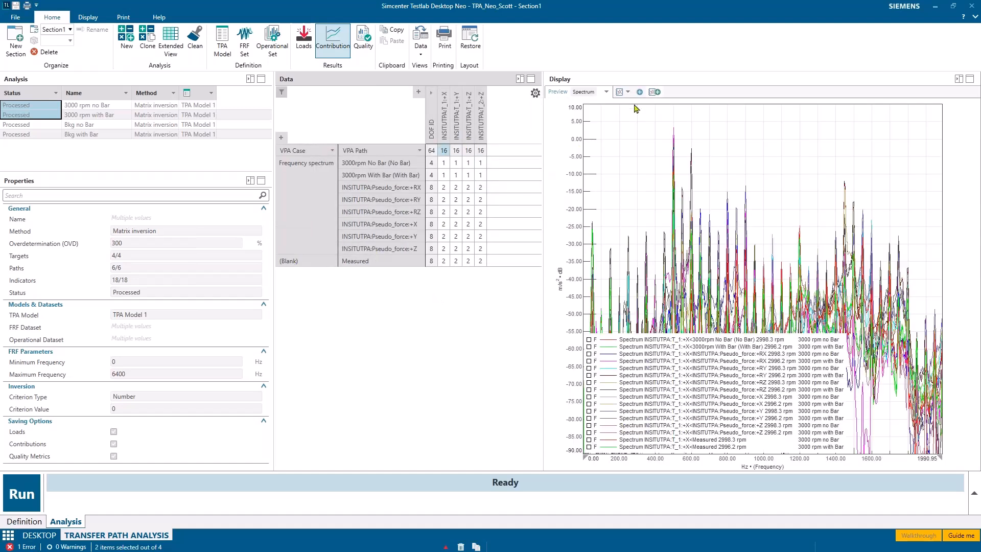
{"action": "left_click", "coordinate": [656, 92]}
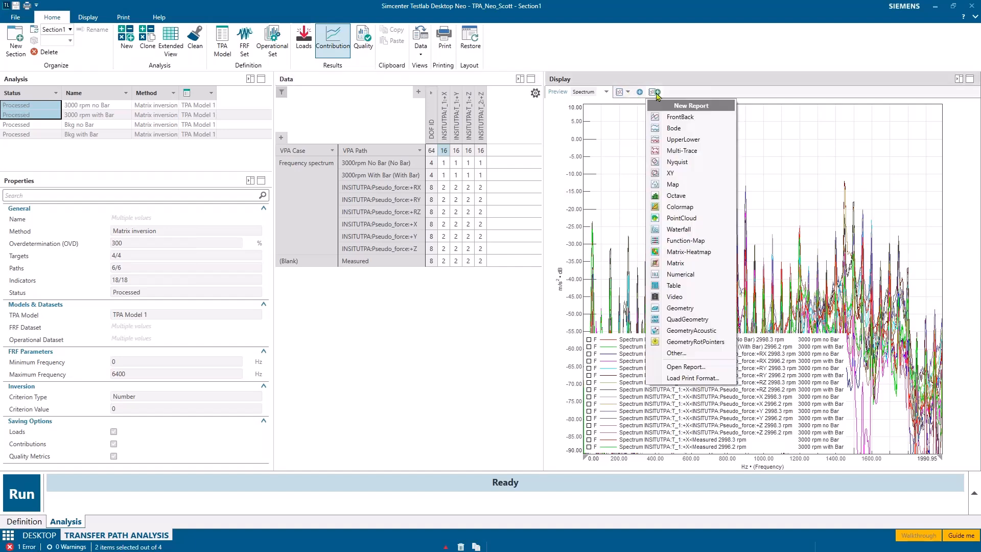
{"action": "left_click", "coordinate": [694, 243]}
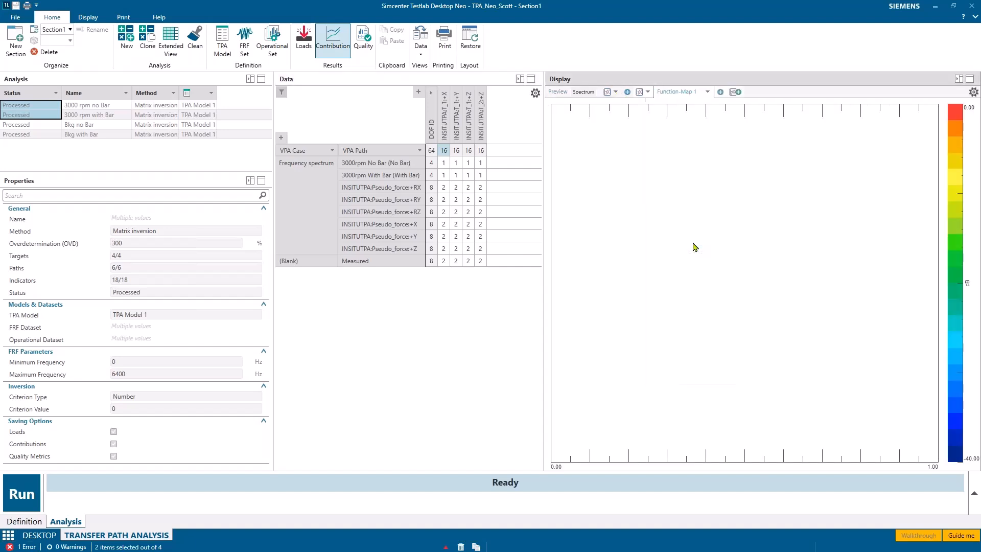
Add the Run name attribute as a row grouping in the contribution data table.
{"action": "left_click", "coordinate": [282, 138]}
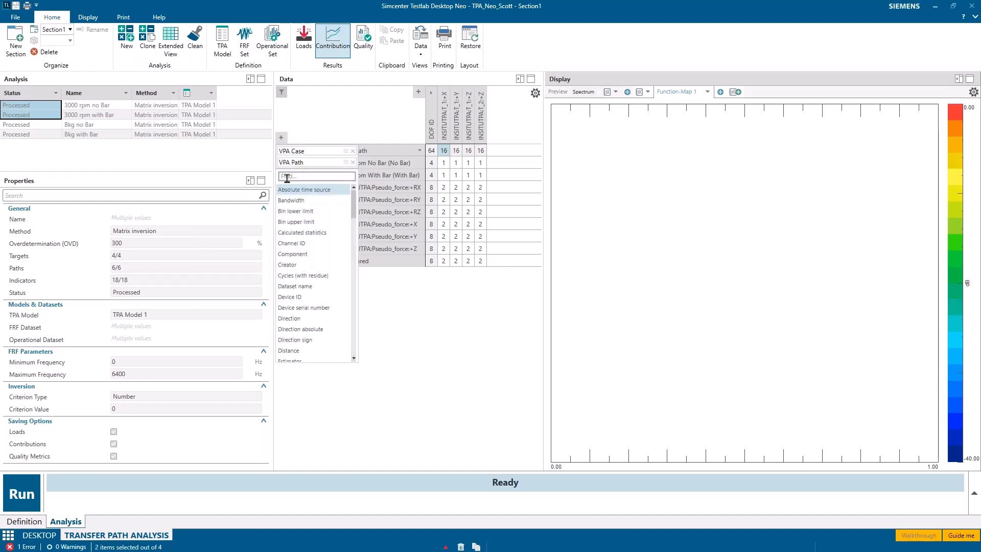
{"action": "type", "text": "name"}
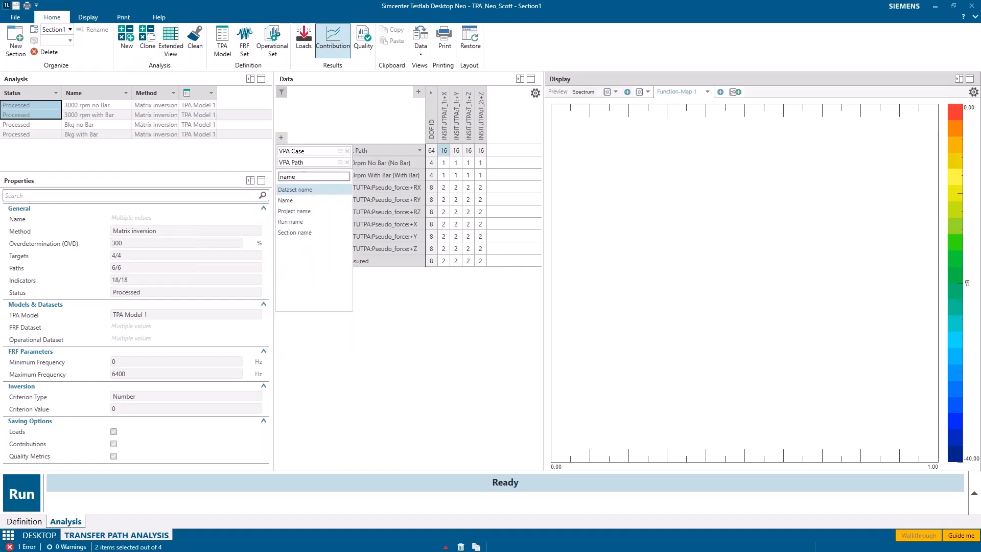
{"action": "left_click", "coordinate": [292, 222]}
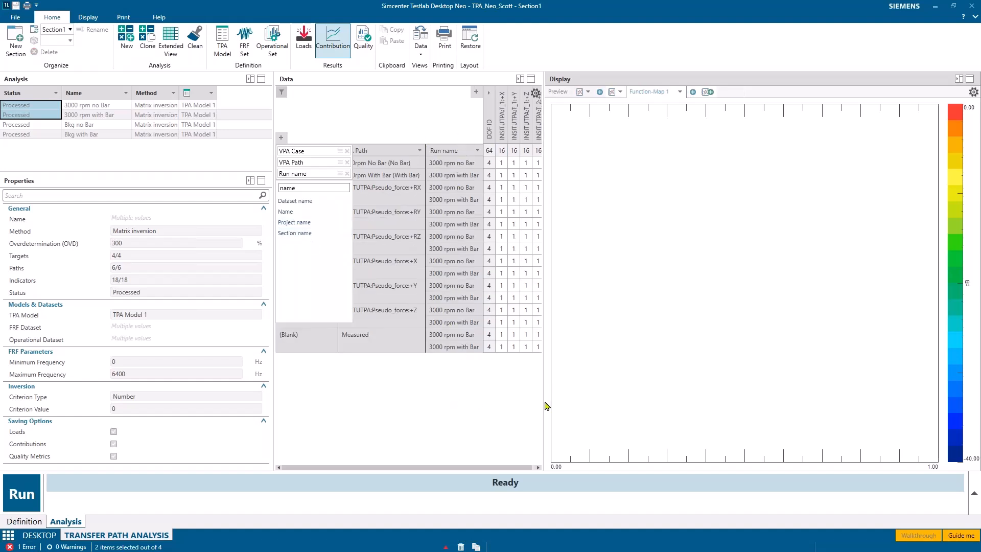
{"action": "left_click", "coordinate": [401, 360]}
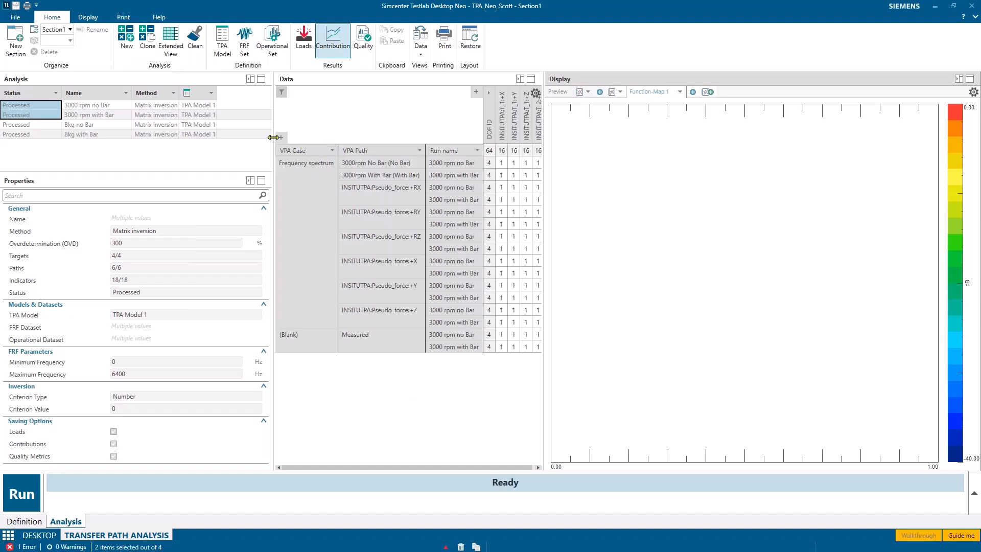
Filter the Run name attribute to keep only the 3000 rpm with Bar run.
{"action": "left_click", "coordinate": [477, 151]}
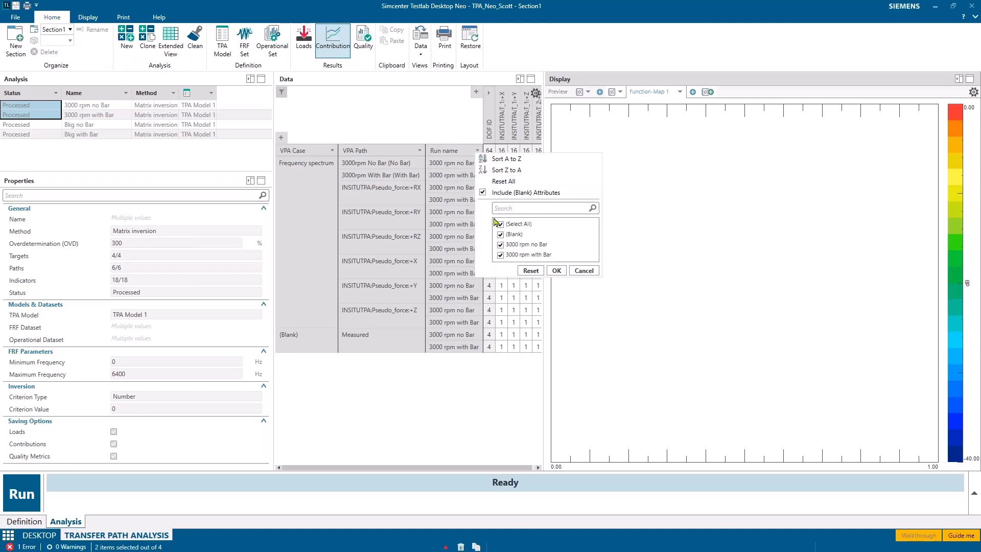
{"action": "left_click", "coordinate": [501, 245]}
{"action": "left_click", "coordinate": [500, 255]}
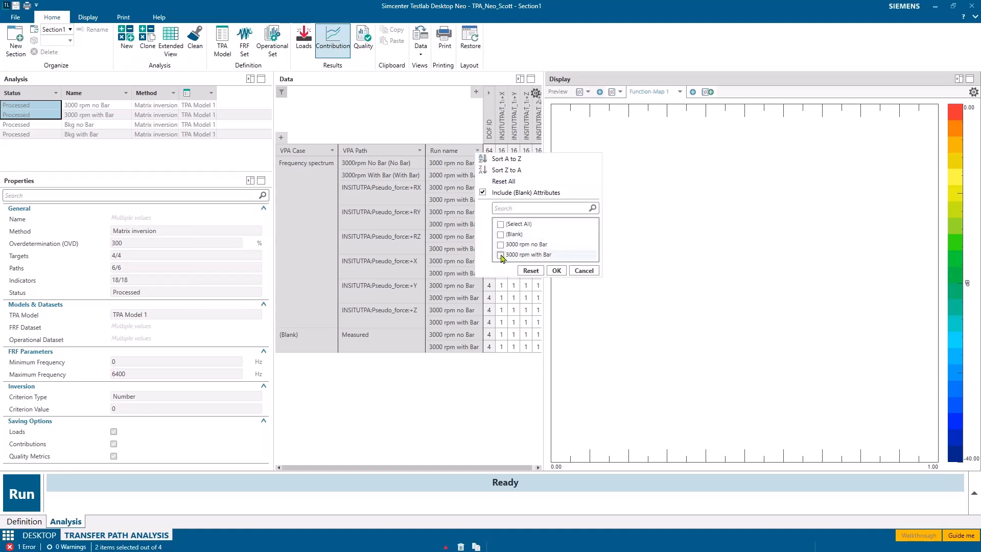
{"action": "left_click", "coordinate": [557, 271]}
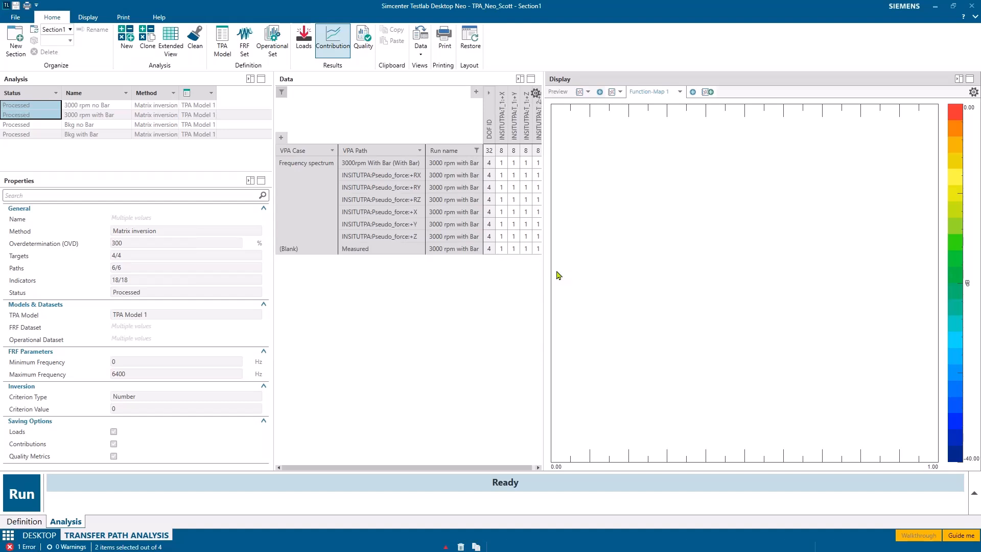
Display the contributions at target INSITUTPA:T_1:+Z in the Function-Map and adjust the width of the data and display areas.
{"action": "left_click_drag", "start_coordinate": [548, 289], "coordinate": [575, 289]}
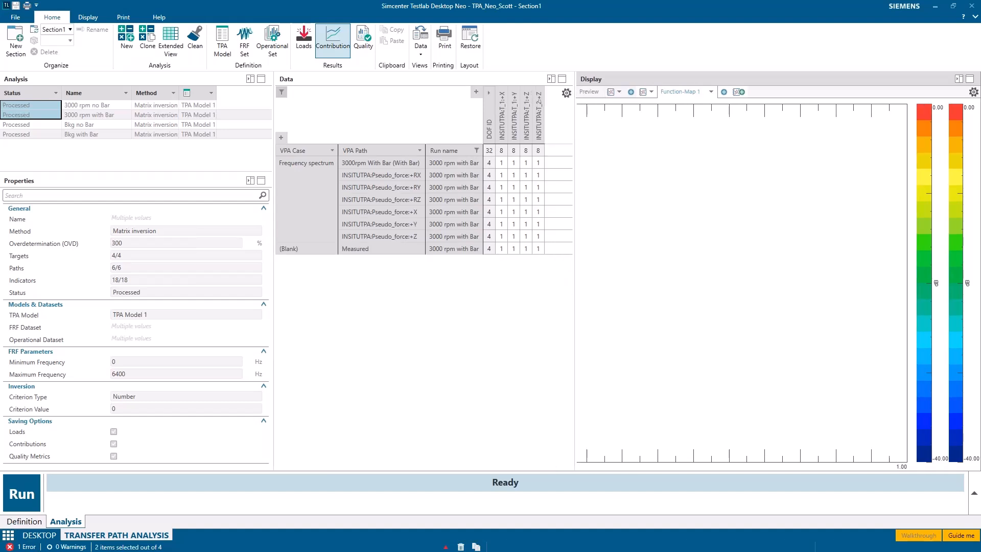
{"action": "left_click", "coordinate": [526, 151]}
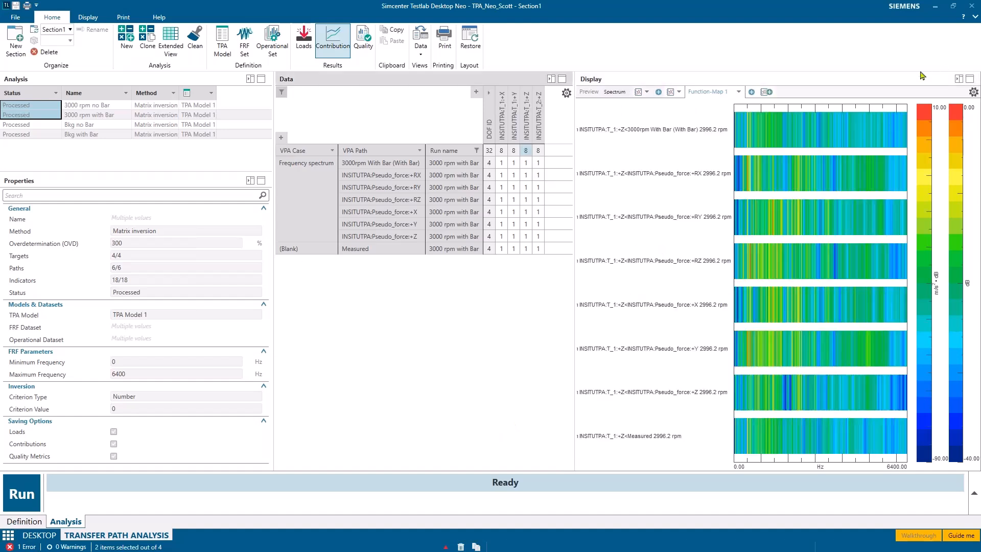
{"action": "left_click_drag", "start_coordinate": [574, 282], "coordinate": [376, 290]}
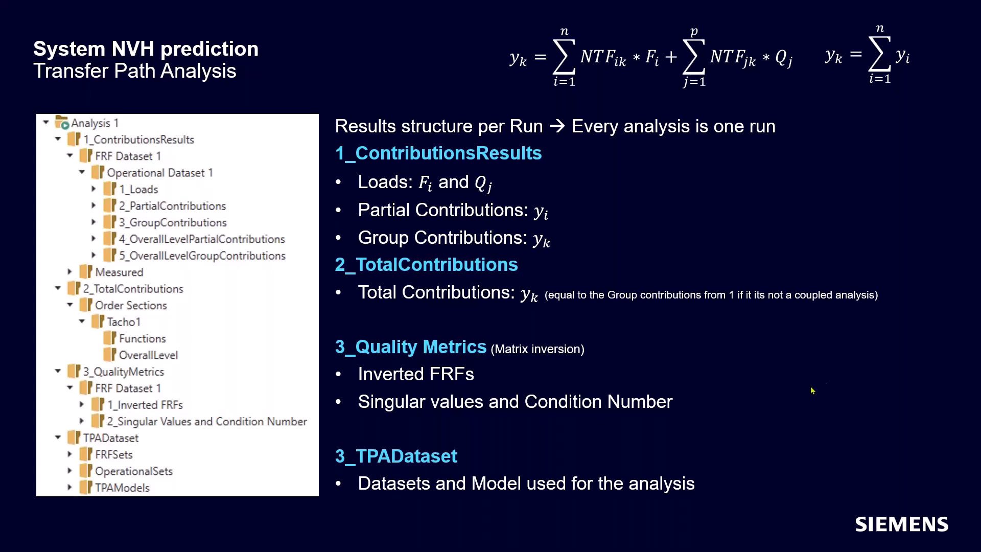
{"action": "left_click", "coordinate": [691, 444]}
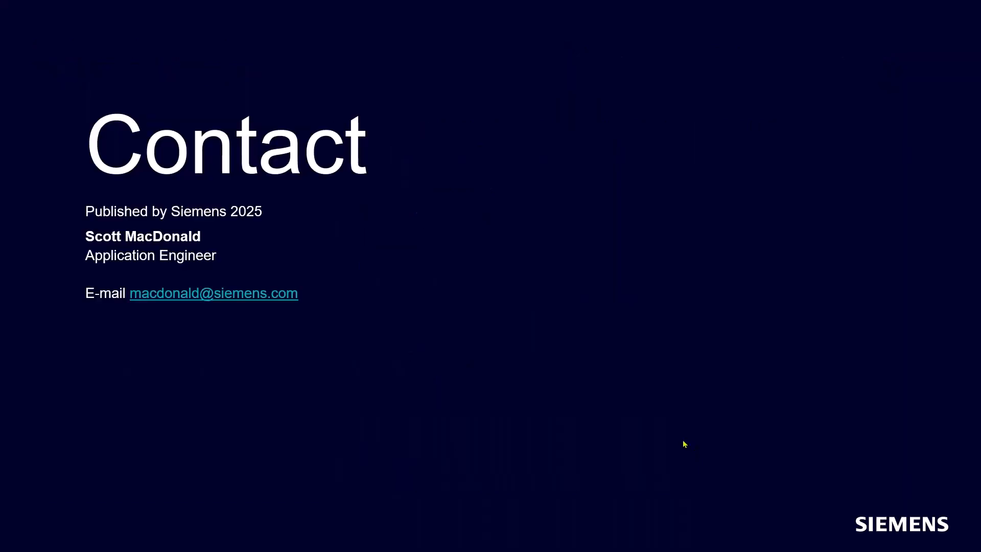